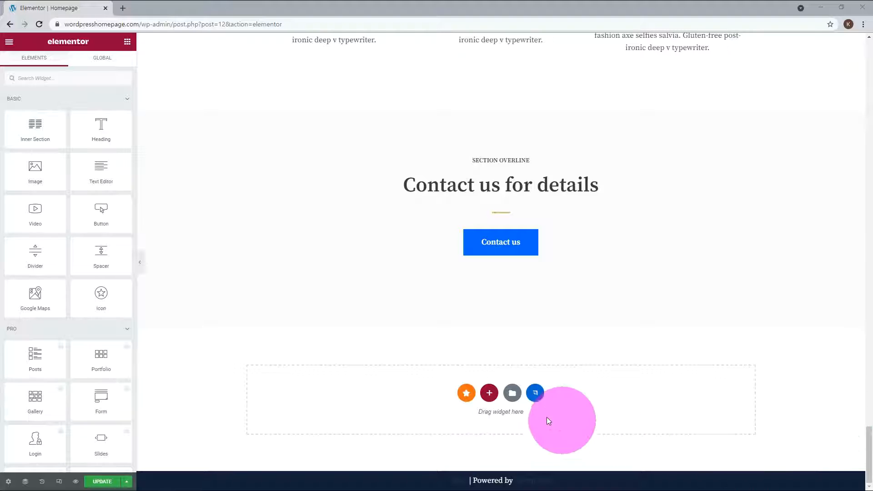
# Step: Add three new three-column sections beneath the "Contact us for details" section
pyautogui.click(489, 394)
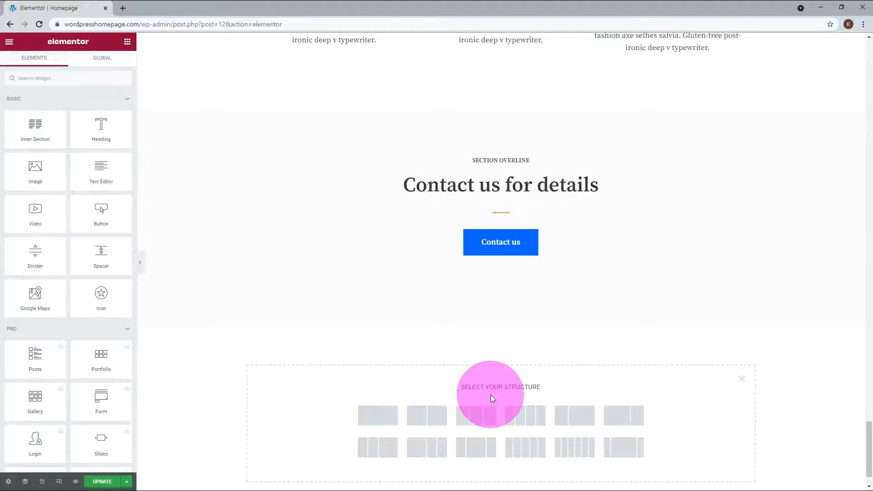
pyautogui.click(484, 420)
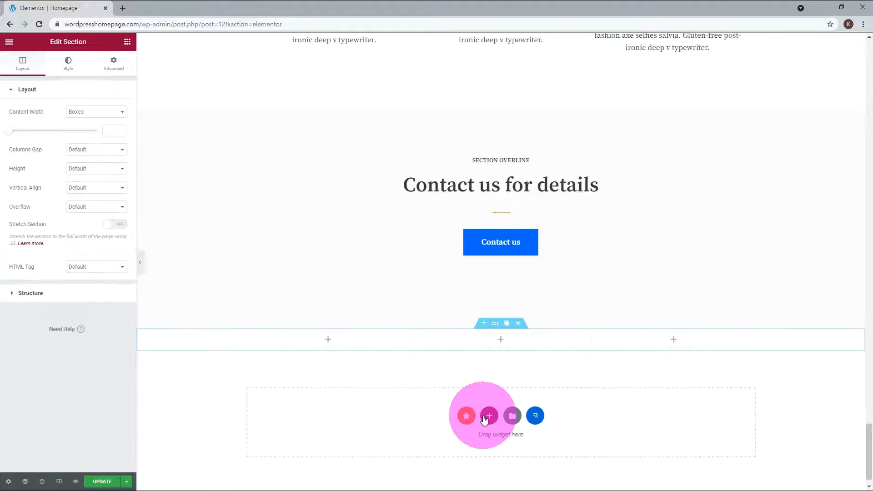
pyautogui.click(485, 417)
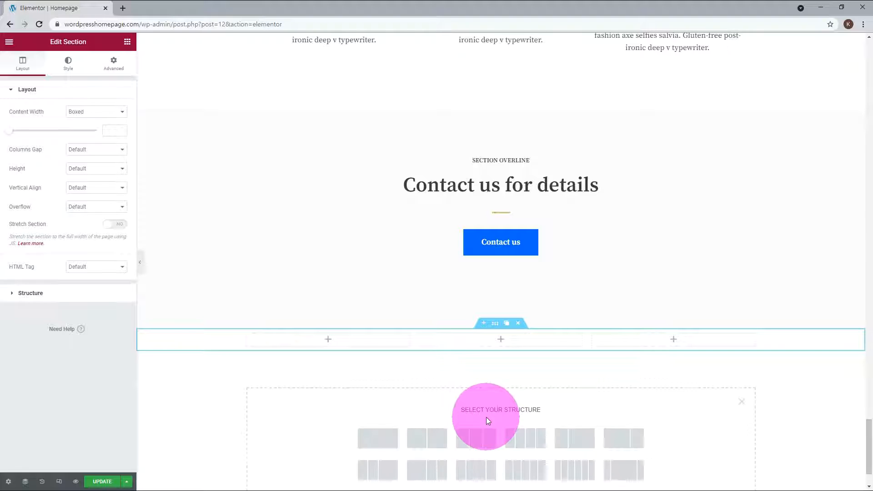
pyautogui.click(485, 443)
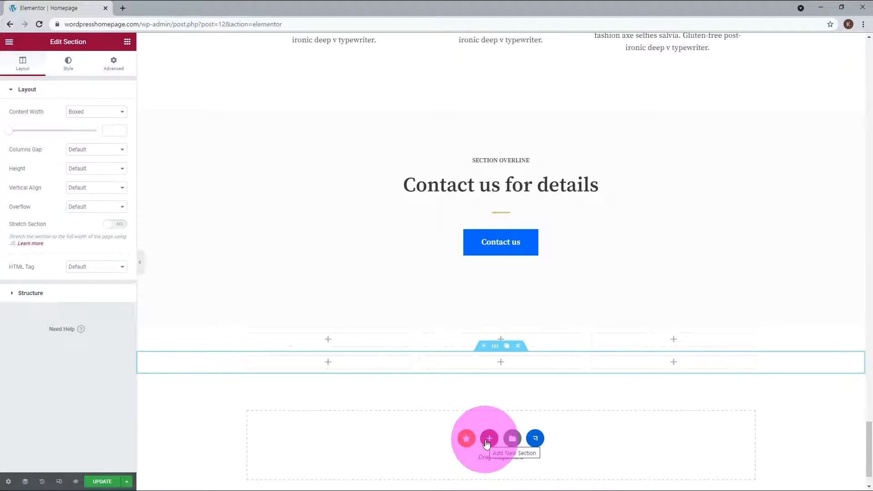
pyautogui.click(485, 439)
pyautogui.click(483, 464)
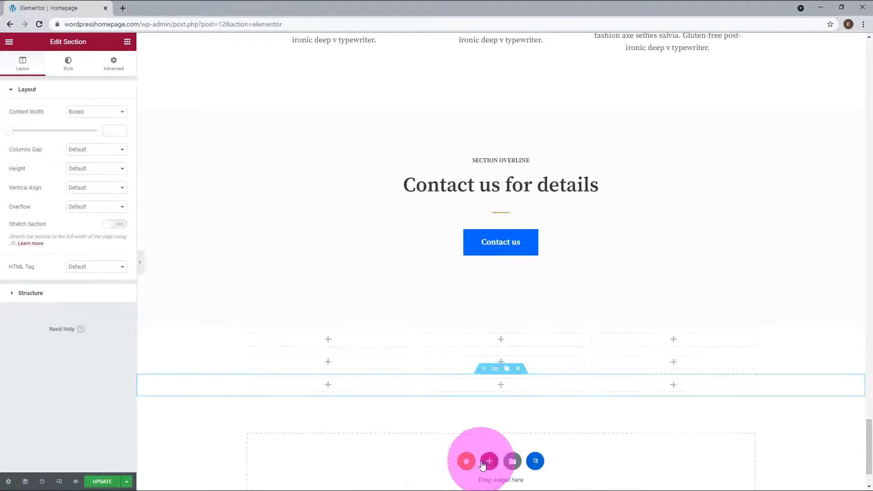
# Step: Stack three Heading widgets in the first column of the uppermost new section
pyautogui.scroll(-2, 683, 310)
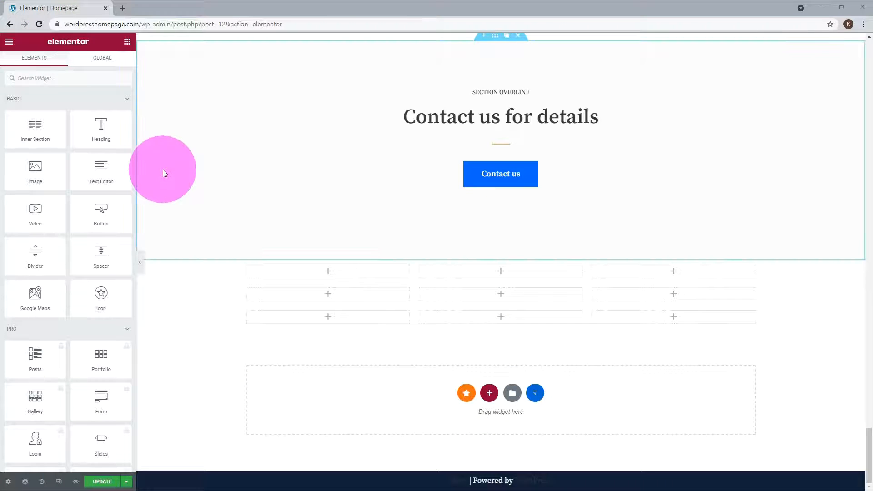
pyautogui.moveTo(96, 128); pyautogui.dragTo(268, 269)
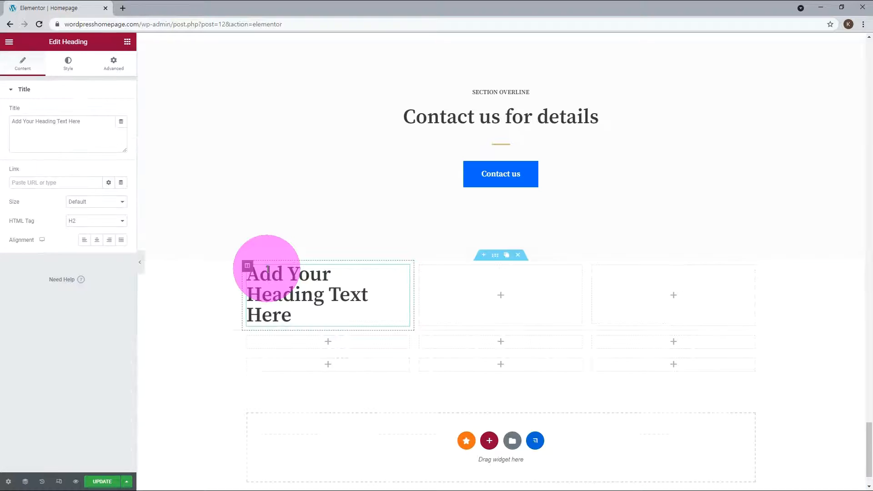
pyautogui.click(296, 341)
pyautogui.moveTo(103, 135); pyautogui.dragTo(291, 313)
pyautogui.click(127, 42)
pyautogui.moveTo(107, 133); pyautogui.dragTo(314, 391)
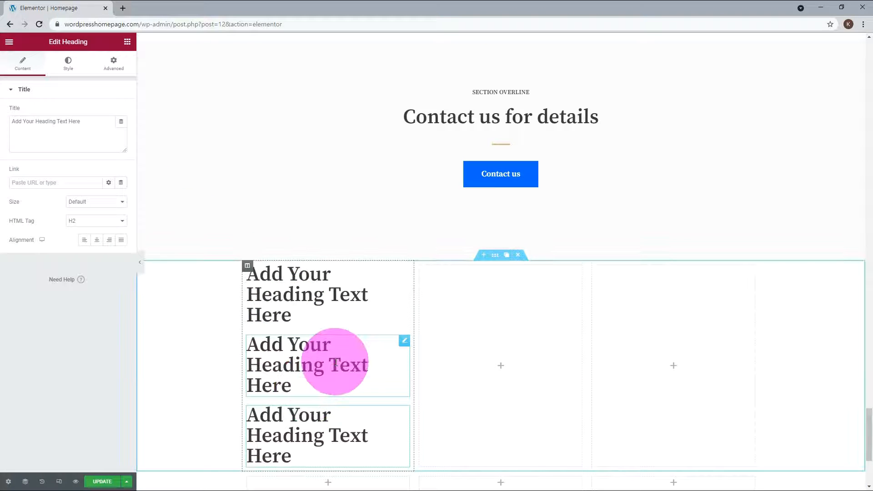
# Step: Add a Button widget to the third column of the section holding the stacked headings
pyautogui.scroll(-1, 335, 400)
pyautogui.click(334, 435)
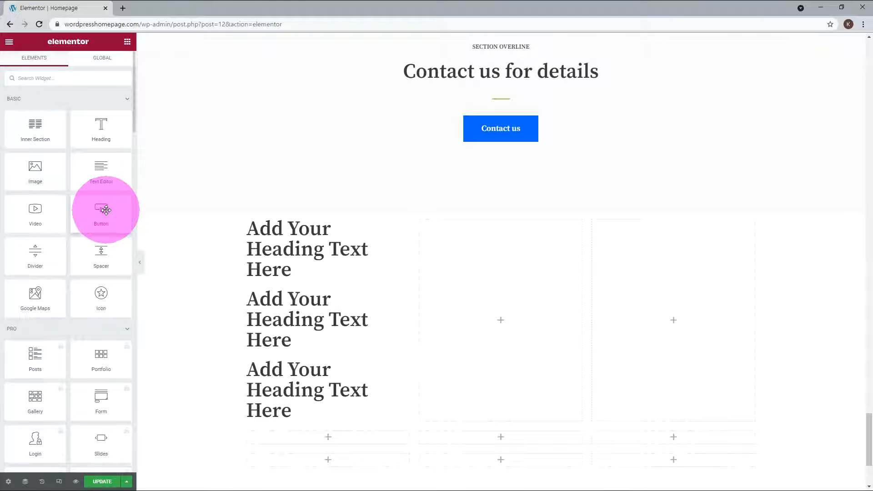
pyautogui.moveTo(105, 210); pyautogui.dragTo(678, 338)
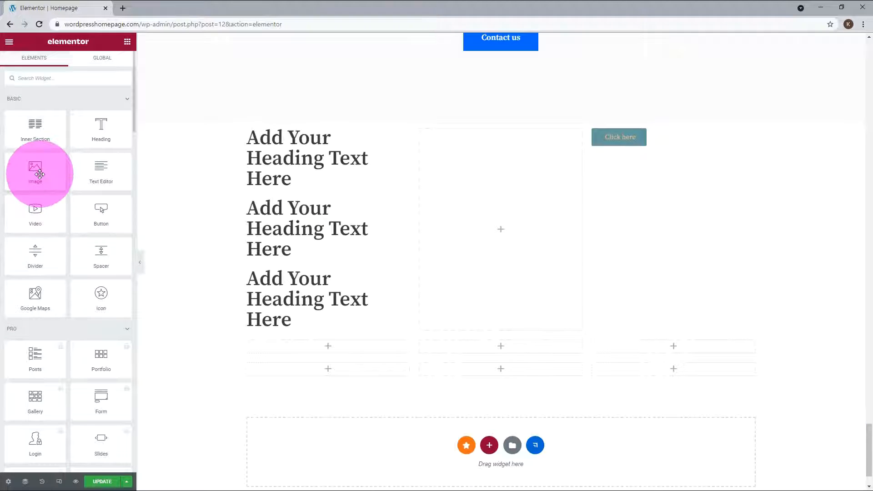
# Step: Place an Image widget in each of the three columns of the second new section
pyautogui.moveTo(38, 172); pyautogui.dragTo(321, 348)
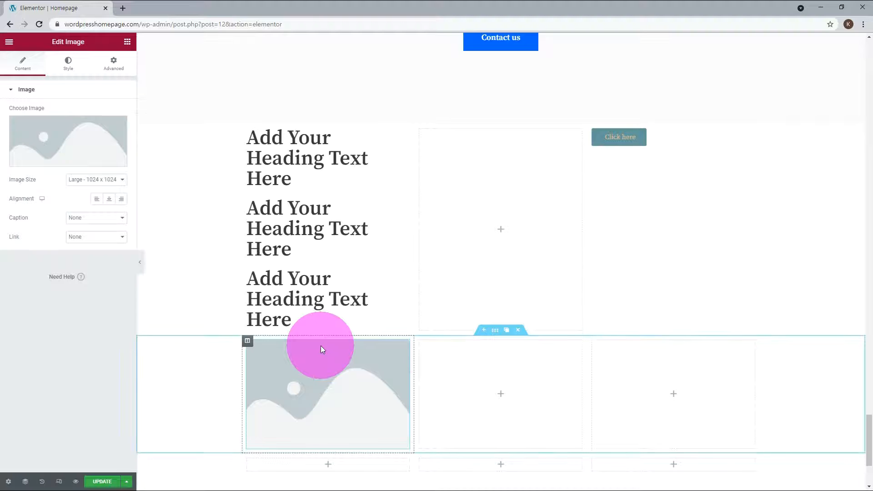
pyautogui.click(512, 392)
pyautogui.moveTo(33, 172); pyautogui.dragTo(489, 383)
pyautogui.click(664, 386)
pyautogui.moveTo(35, 171); pyautogui.dragTo(653, 377)
# Step: Place a Heading widget in each of the three columns of the section below the images
pyautogui.scroll(-2, 651, 377)
pyautogui.click(325, 375)
pyautogui.moveTo(101, 129); pyautogui.dragTo(300, 373)
pyautogui.click(477, 380)
pyautogui.moveTo(115, 138); pyautogui.dragTo(659, 394)
pyautogui.click(678, 396)
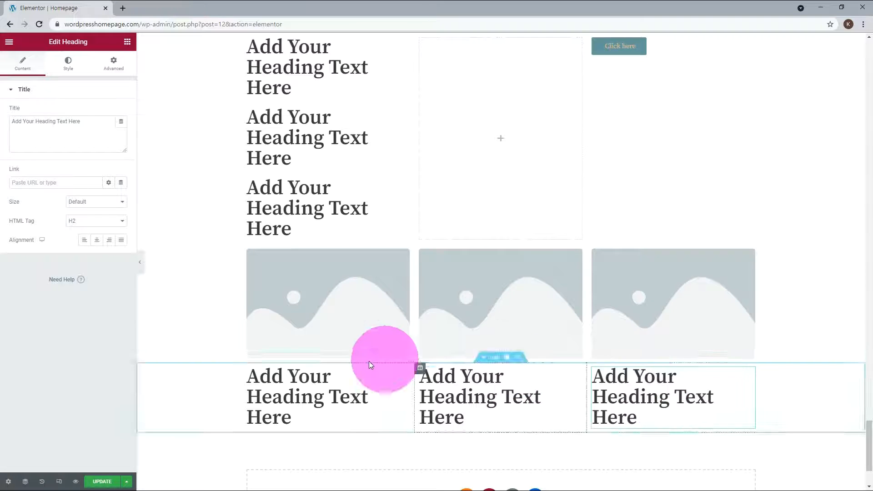
# Step: Add a Text Editor widget beneath each of the three headings under the images
pyautogui.scroll(-1, 314, 357)
pyautogui.click(127, 42)
pyautogui.moveTo(88, 168); pyautogui.dragTo(273, 381)
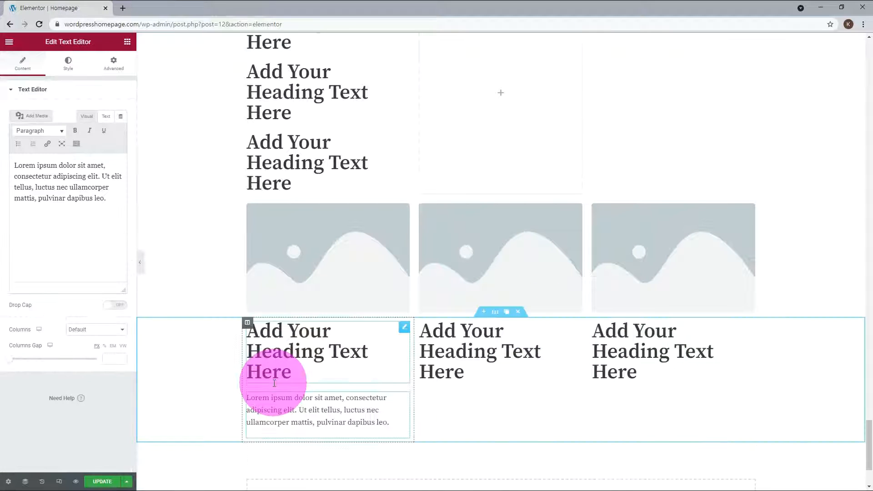
pyautogui.click(501, 97)
pyautogui.moveTo(100, 173); pyautogui.dragTo(477, 391)
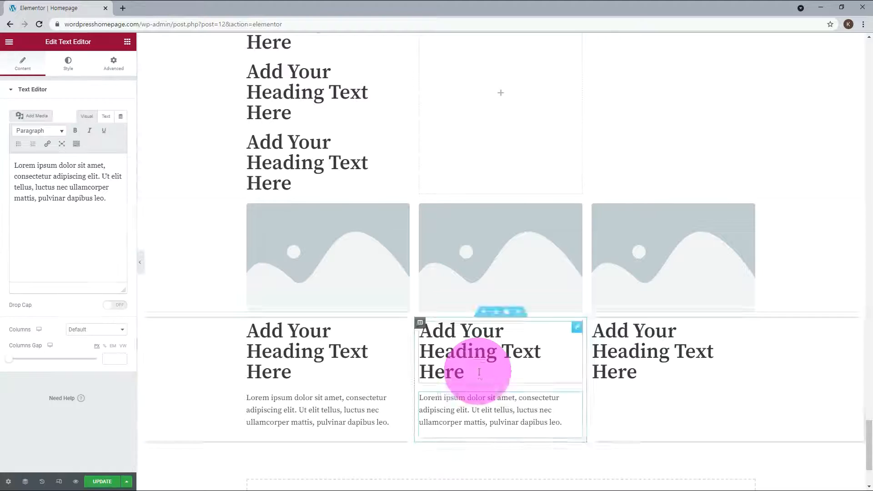
pyautogui.click(501, 98)
pyautogui.moveTo(101, 172); pyautogui.dragTo(611, 364)
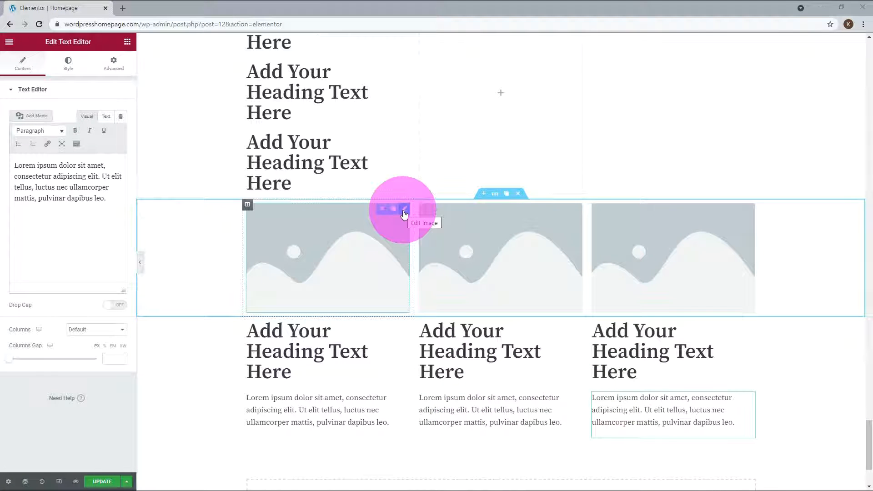
# Step: Set the first placeholder image to a custom size of 600 x 400 and open vacation-img-13 from the media library for editing
pyautogui.click(404, 209)
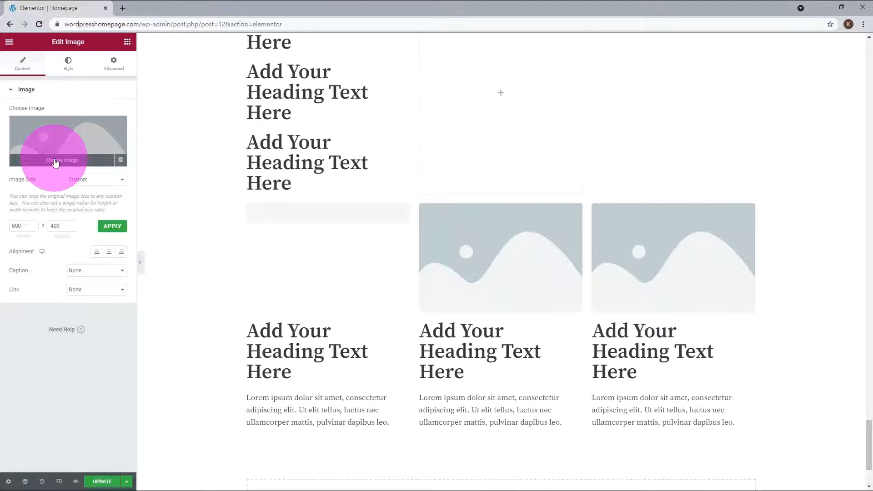
pyautogui.click(55, 161)
pyautogui.scroll(-4, 687, 206)
pyautogui.click(687, 206)
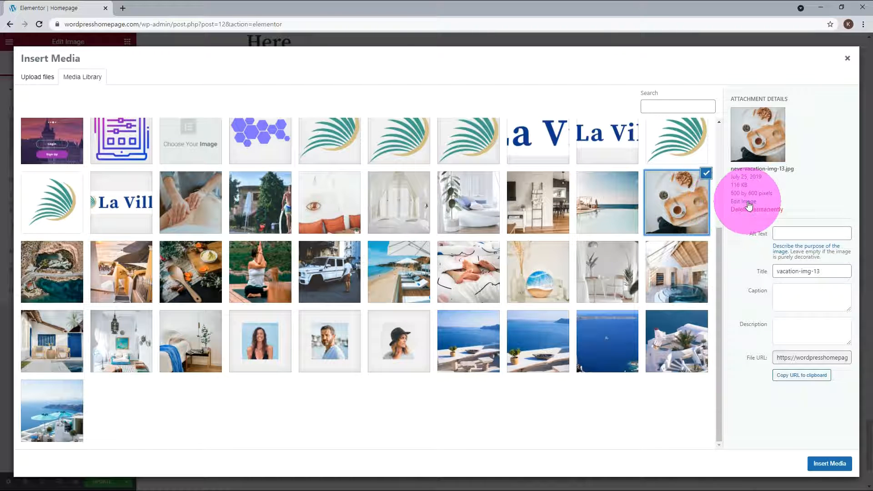
pyautogui.click(748, 203)
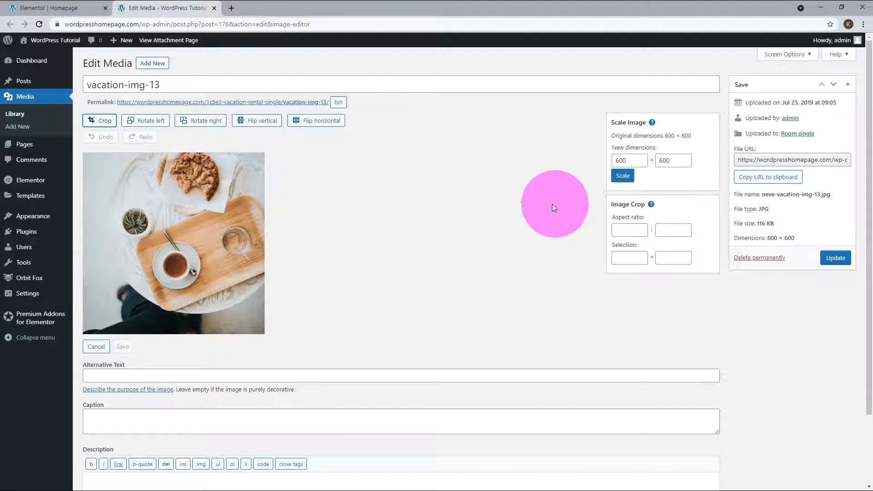
# Step: Crop vacation-img-13 to a 600 × 400 area centred on the coffee cup and tray, and save the cropped image
pyautogui.click(102, 123)
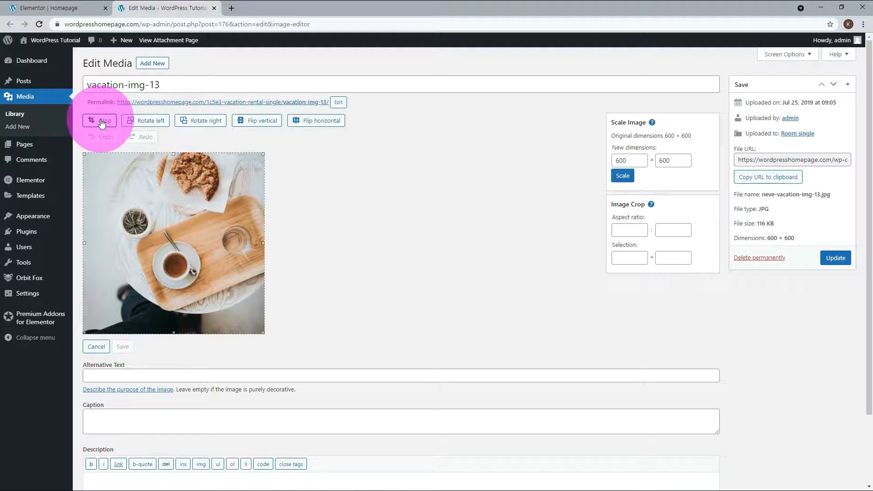
pyautogui.moveTo(172, 328); pyautogui.dragTo(175, 288)
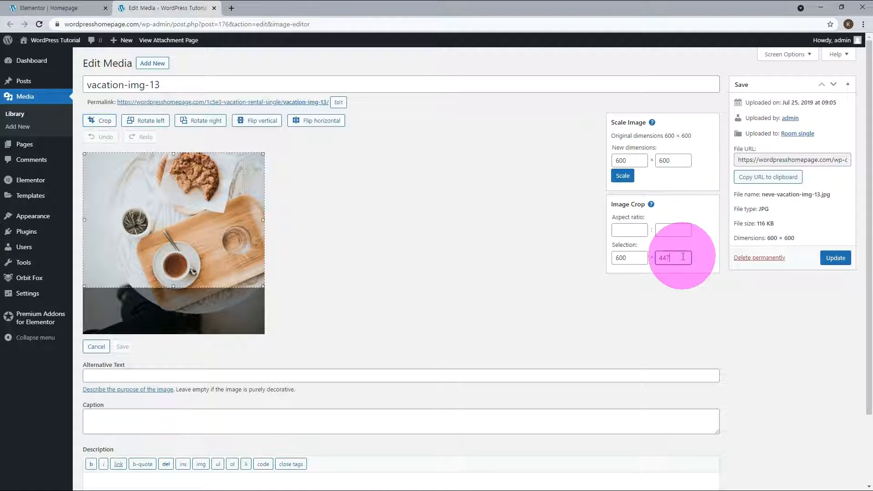
pyautogui.moveTo(683, 257); pyautogui.dragTo(657, 258)
pyautogui.write('400')
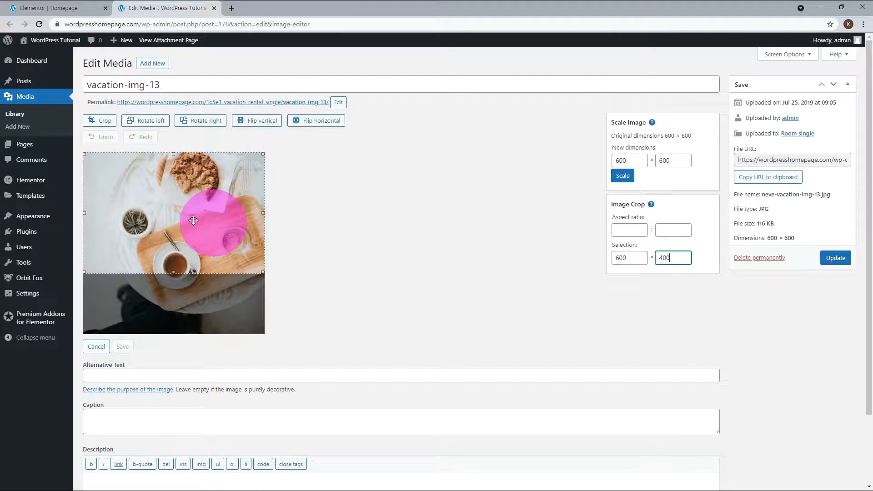
pyautogui.moveTo(171, 220); pyautogui.dragTo(172, 252)
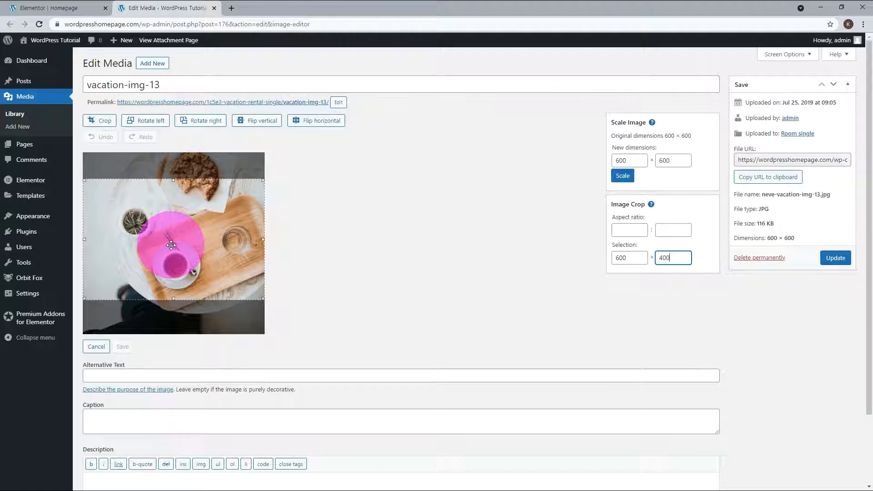
pyautogui.click(101, 121)
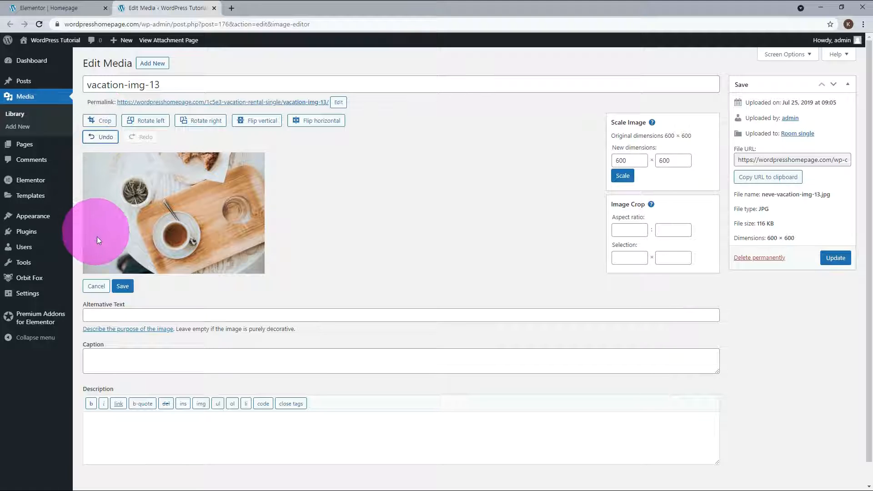
pyautogui.click(122, 286)
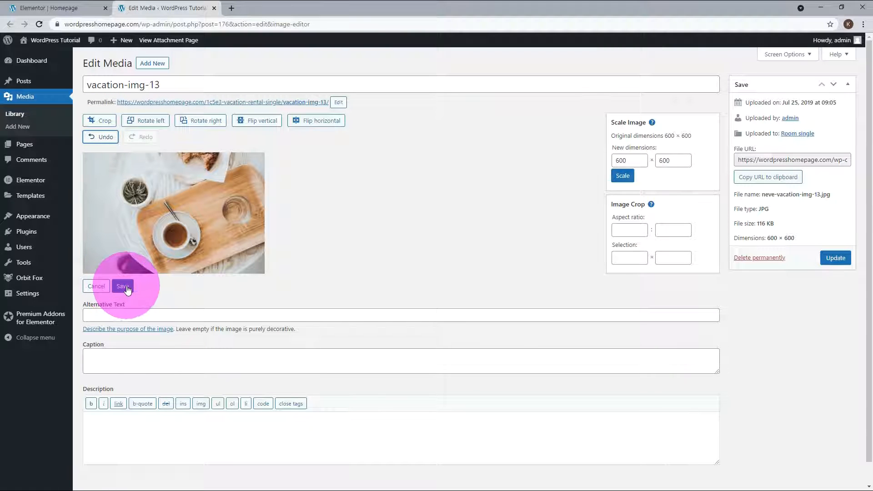
# Step: Rename the cropped image's title as vacation-img-13a and update the media file
pyautogui.click(387, 78)
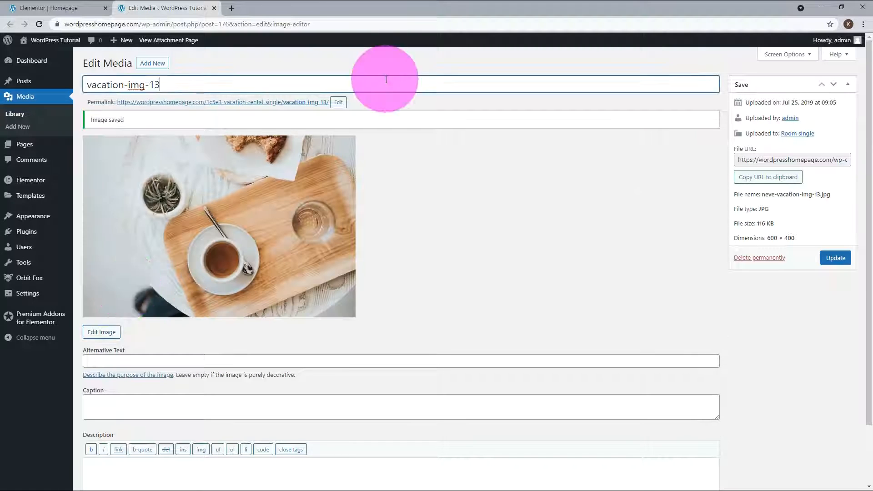
pyautogui.write('a')
pyautogui.click(832, 258)
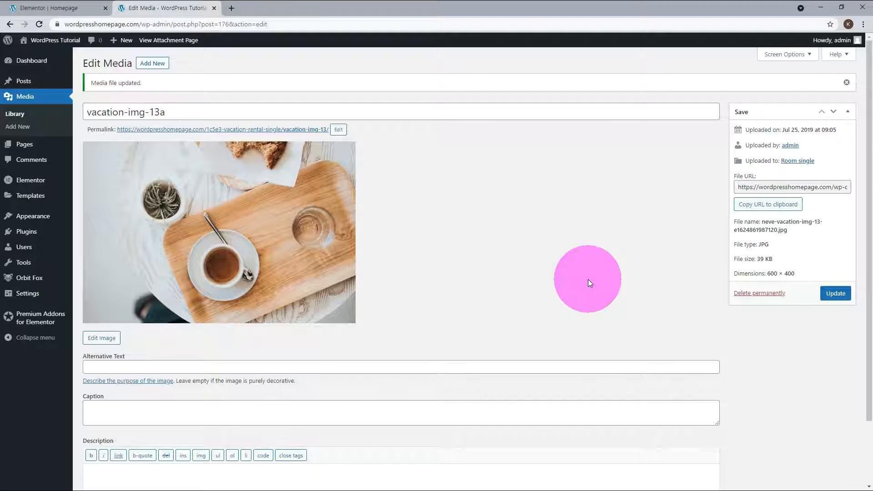
# Step: Return to the Elementor homepage editor and insert vacation-img-13a into the first image placeholder
pyautogui.click(27, 7)
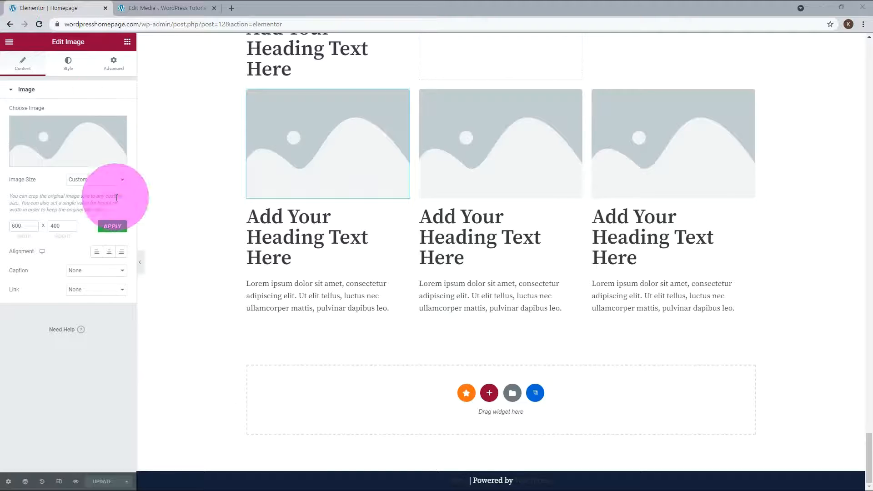
pyautogui.moveTo(54, 169)
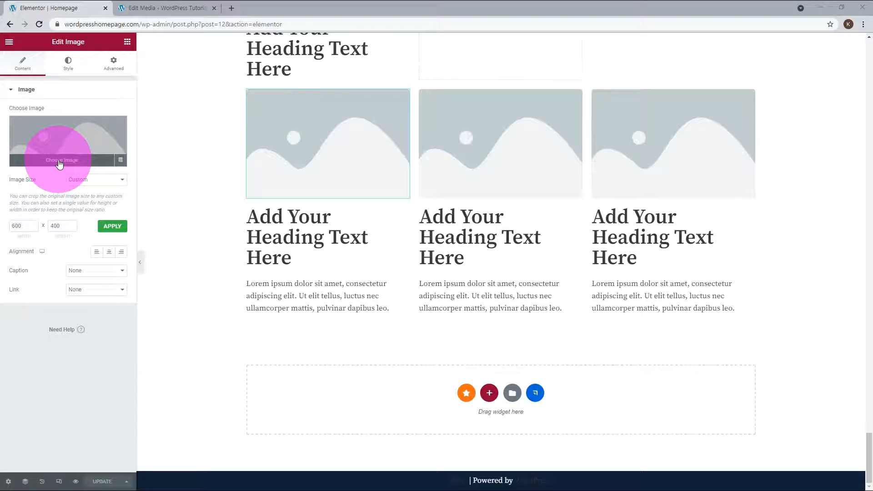
pyautogui.click(59, 162)
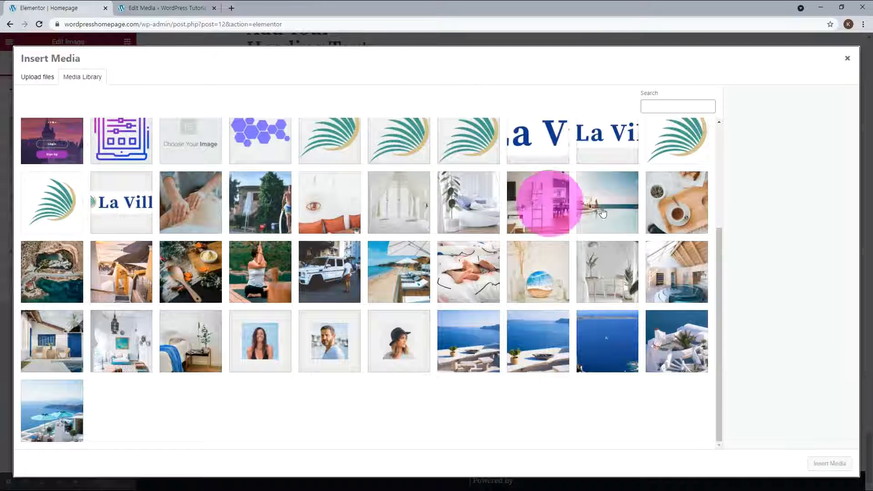
pyautogui.click(675, 210)
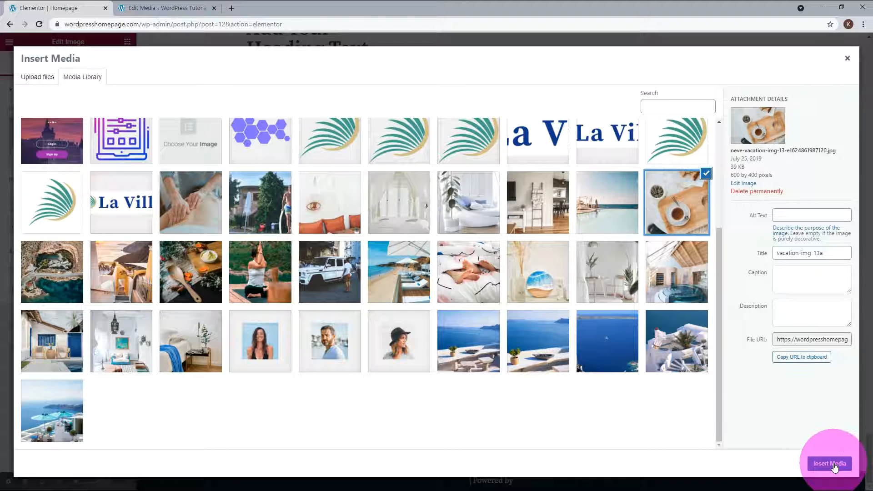
pyautogui.click(831, 464)
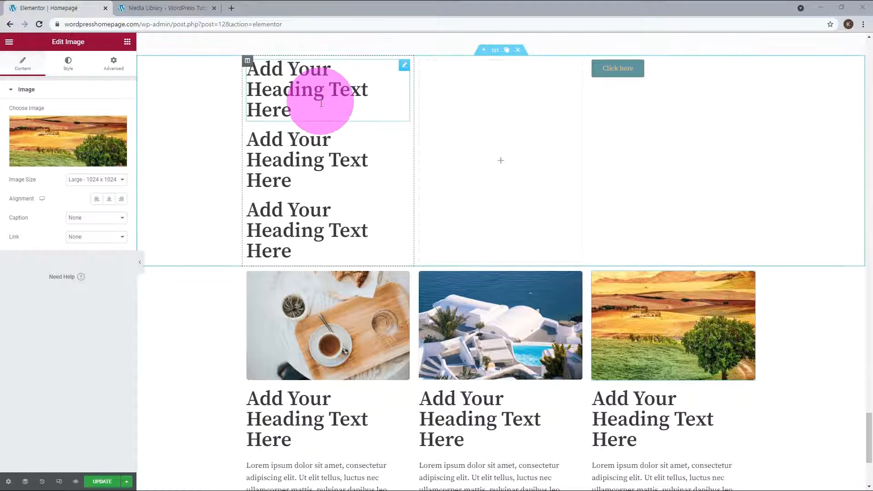
# Step: Fill the three stacked headings with "WordPress Tutorial", "Dream vacation" and "엘리멘토 웹사이트 빌더로 3칼럼 이미지 섹션 만들기", and set the Korean heading's HTML tag to div
pyautogui.click(297, 113)
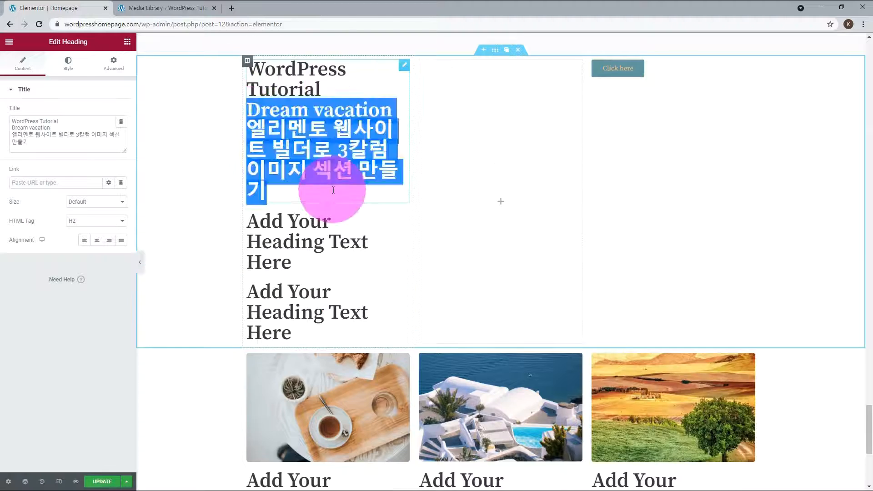
pyautogui.click(402, 67)
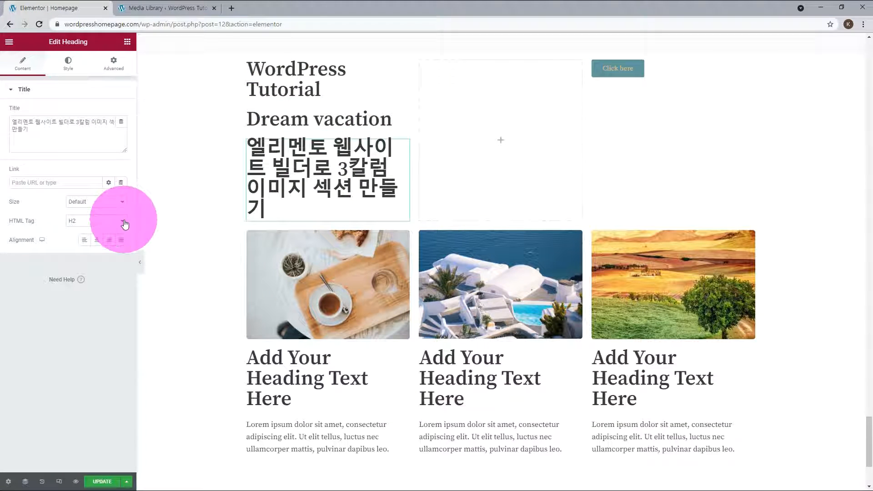
pyautogui.click(121, 220)
pyautogui.click(91, 273)
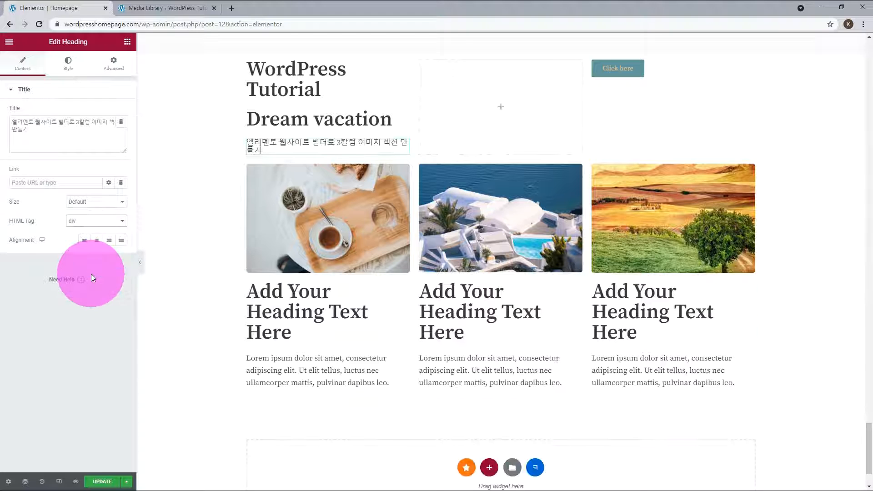
# Step: Set the HTML tag of the "Dream vacation" and "WordPress Tutorial" headings to div
pyautogui.click(404, 115)
pyautogui.click(119, 222)
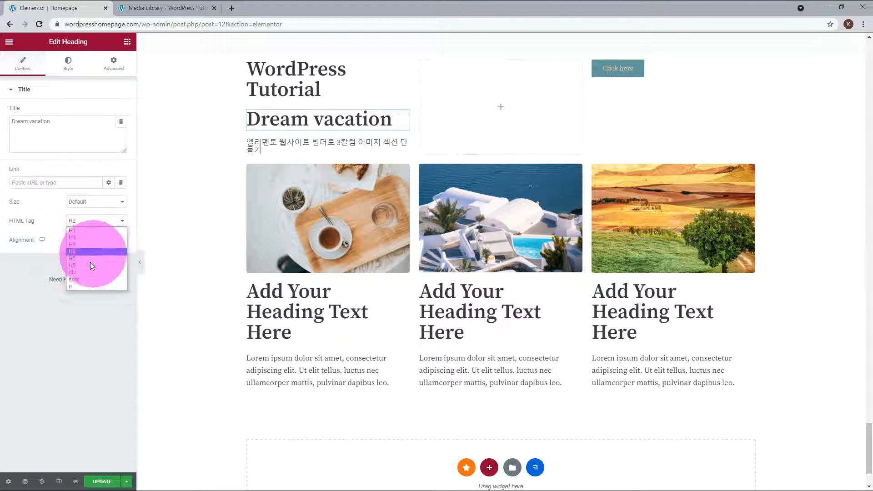
pyautogui.click(89, 274)
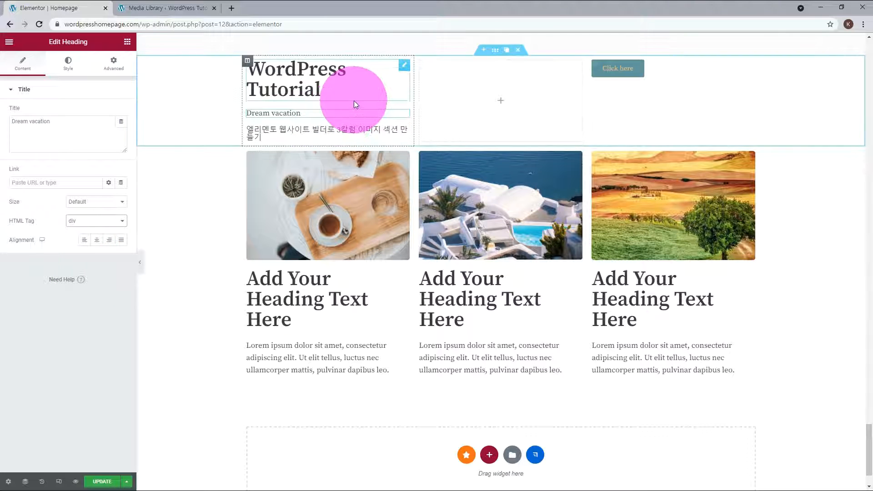
pyautogui.click(353, 101)
pyautogui.click(91, 221)
pyautogui.click(85, 272)
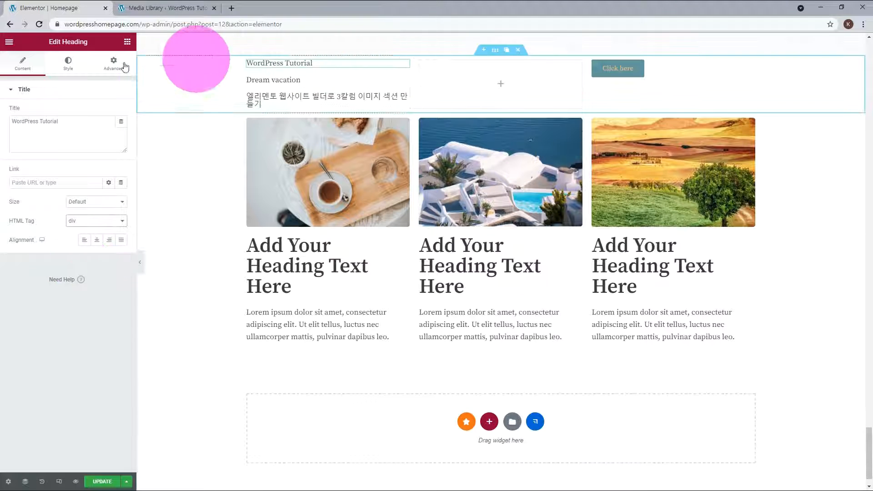
# Step: Set the "WordPress Tutorial" heading's font size to 40 px and its font family to Bai Jamjuree
pyautogui.click(68, 71)
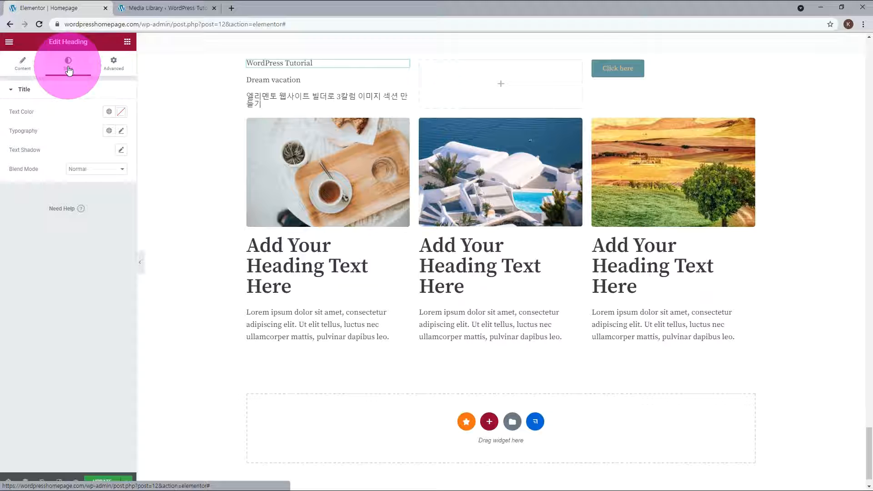
pyautogui.click(122, 131)
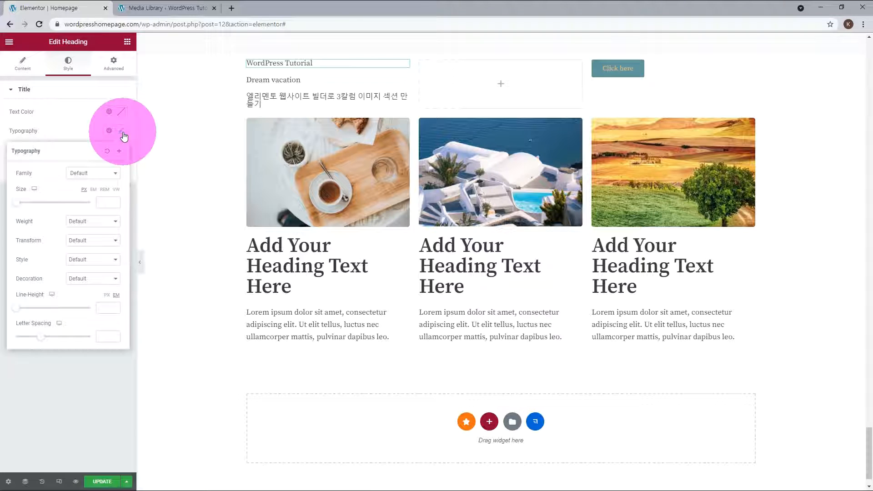
pyautogui.click(109, 203)
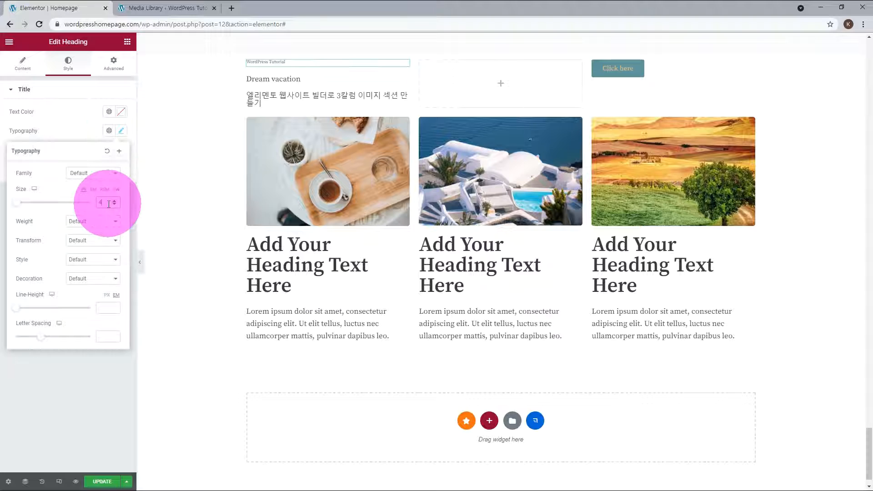
pyautogui.write('40')
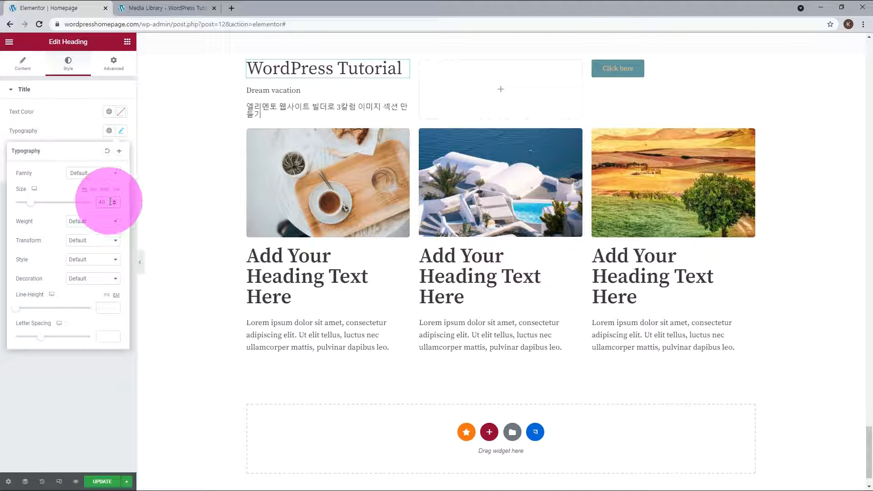
pyautogui.click(117, 175)
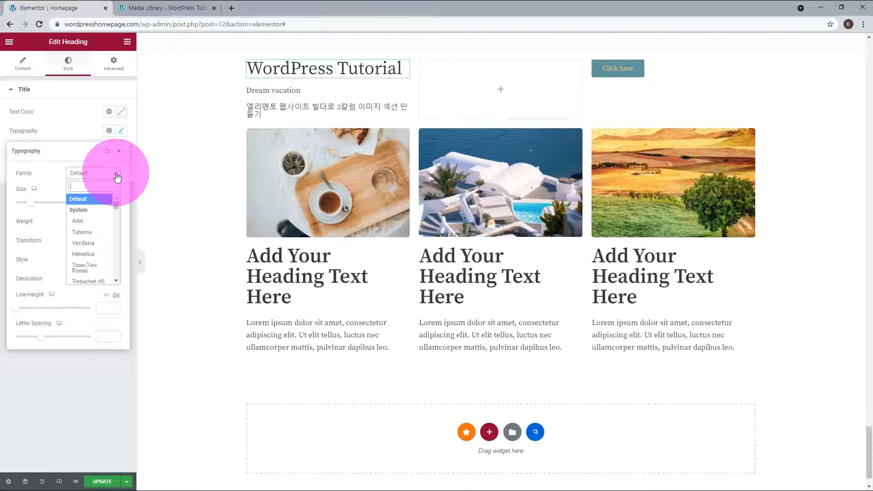
pyautogui.write('ba')
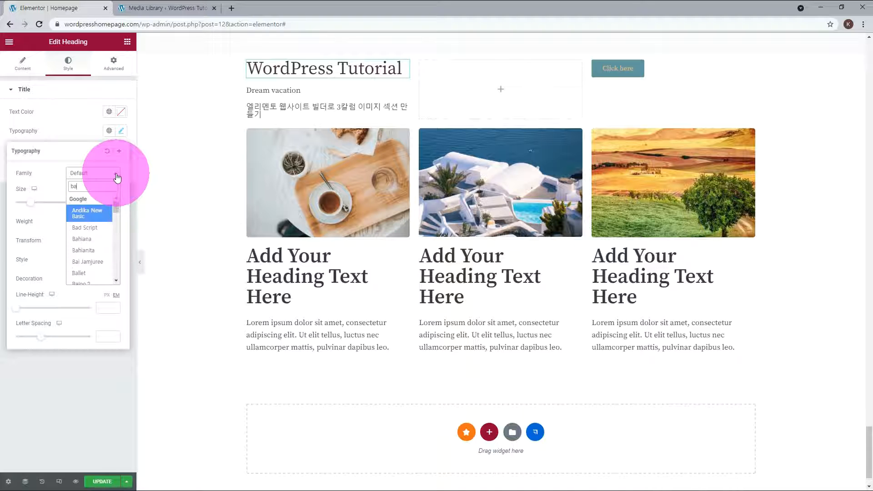
pyautogui.write('i')
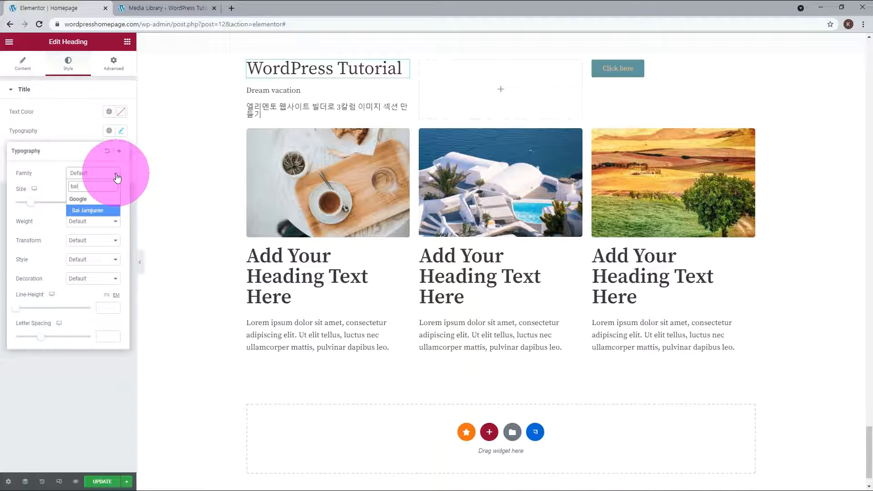
pyautogui.click(105, 210)
# Step: Give the "WordPress Tutorial" heading a font weight of 300 and a line height of 45 px
pyautogui.click(104, 222)
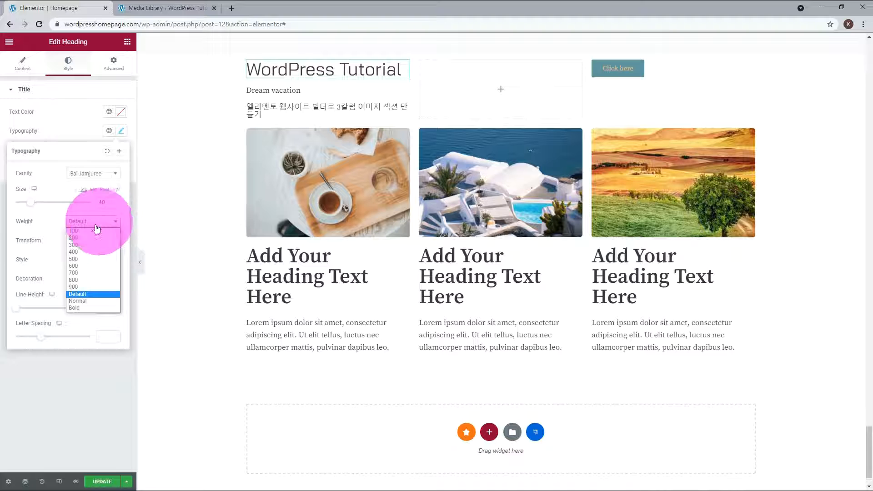
pyautogui.click(87, 230)
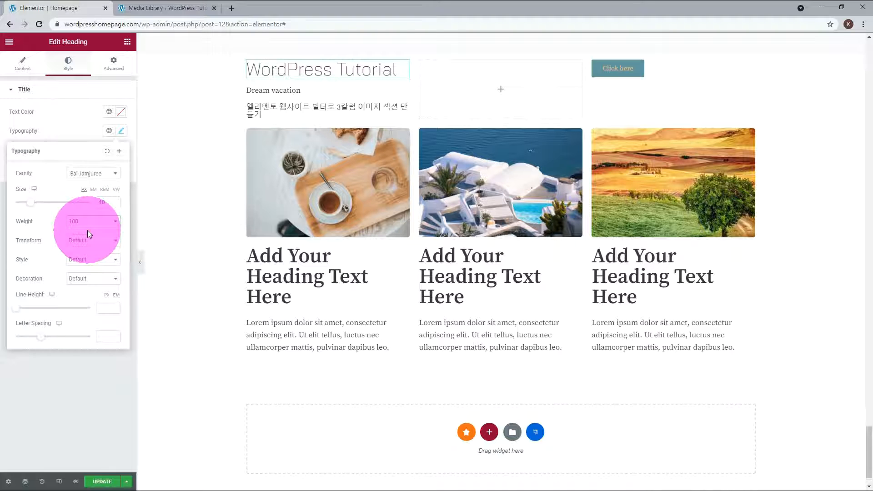
pyautogui.click(104, 308)
pyautogui.write('45')
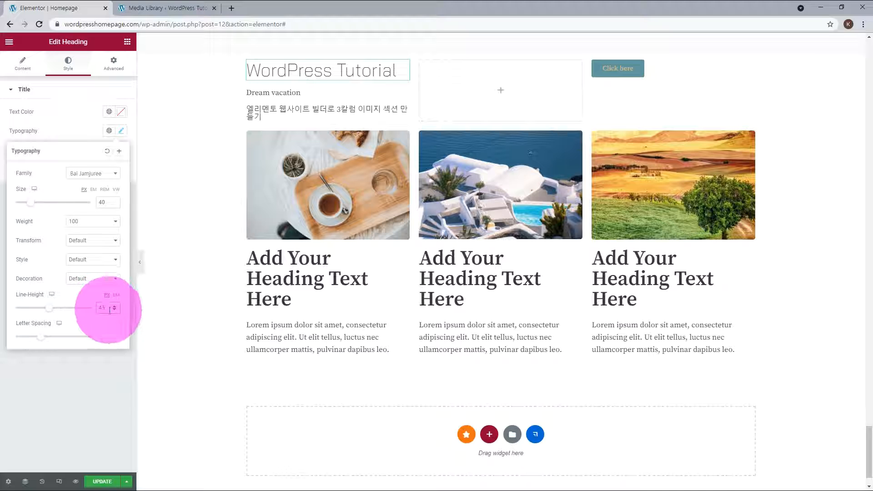
pyautogui.click(113, 222)
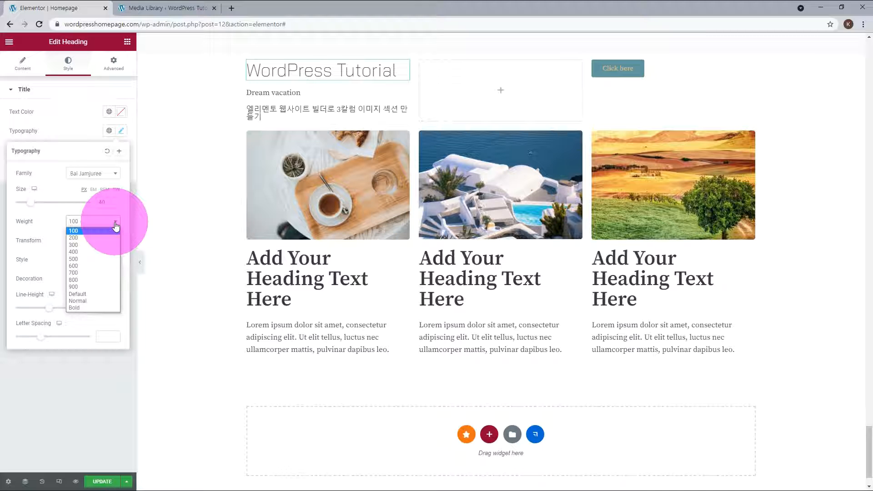
pyautogui.click(91, 244)
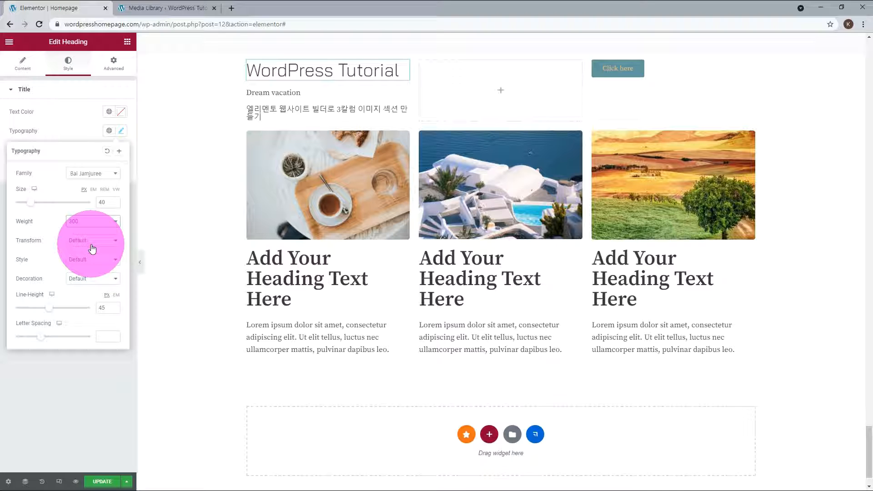
pyautogui.click(121, 130)
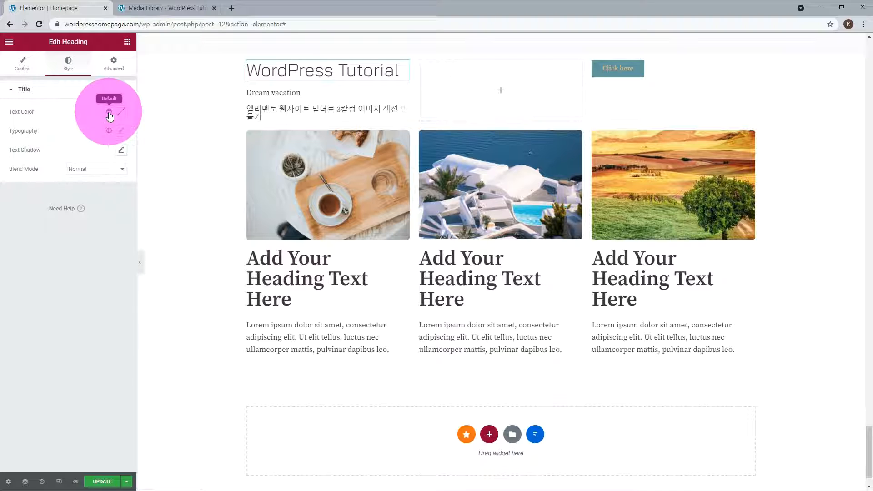
# Step: Apply the global color Neve - Text Color to the "WordPress Tutorial" heading
pyautogui.click(109, 112)
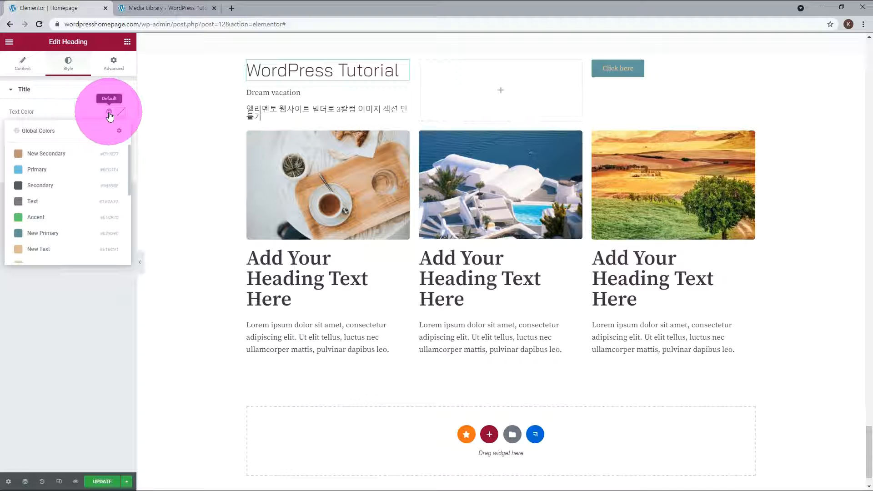
pyautogui.scroll(-4, 107, 187)
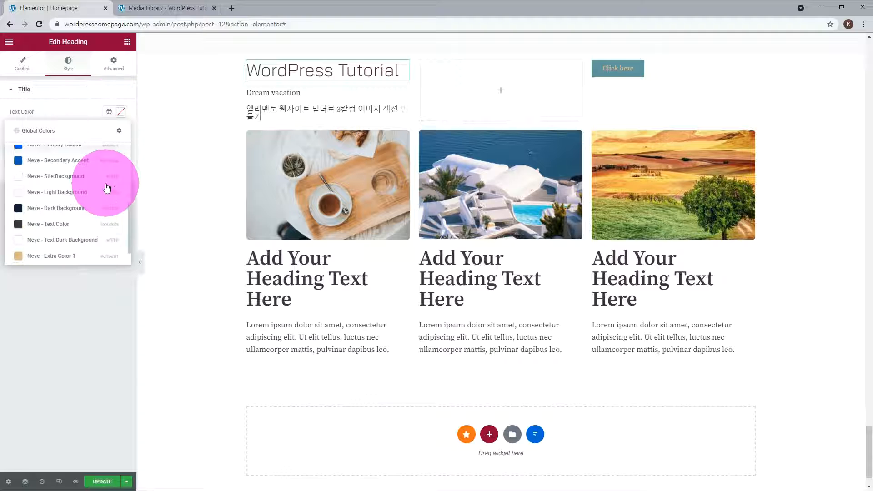
pyautogui.click(50, 227)
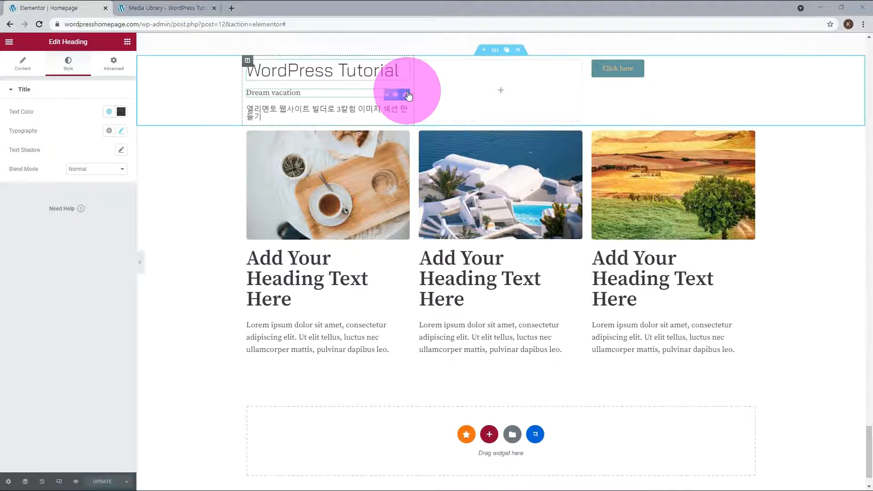
# Step: Set the text color of the "Dream vacation" heading to #a1a1a1
pyautogui.click(406, 95)
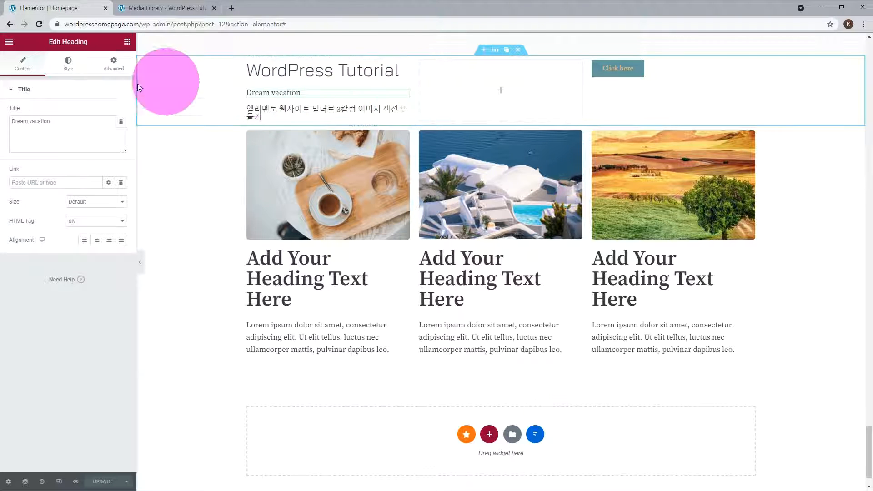
pyautogui.click(68, 64)
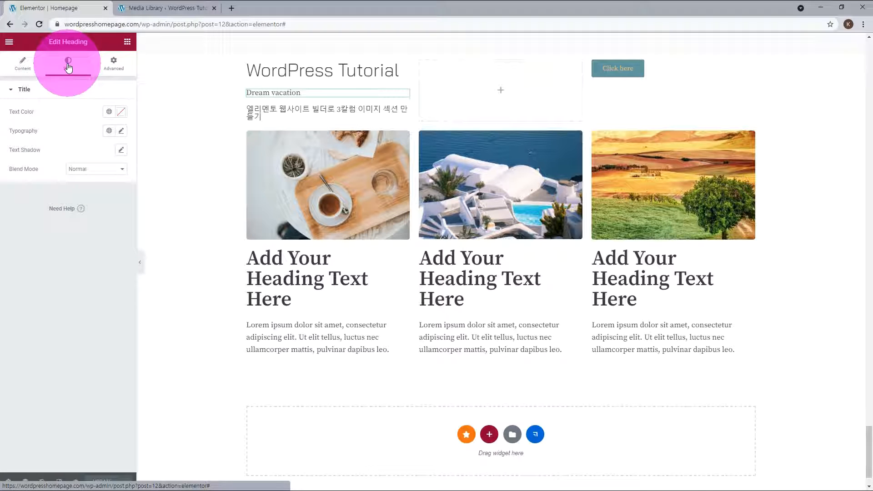
pyautogui.click(121, 112)
pyautogui.click(27, 250)
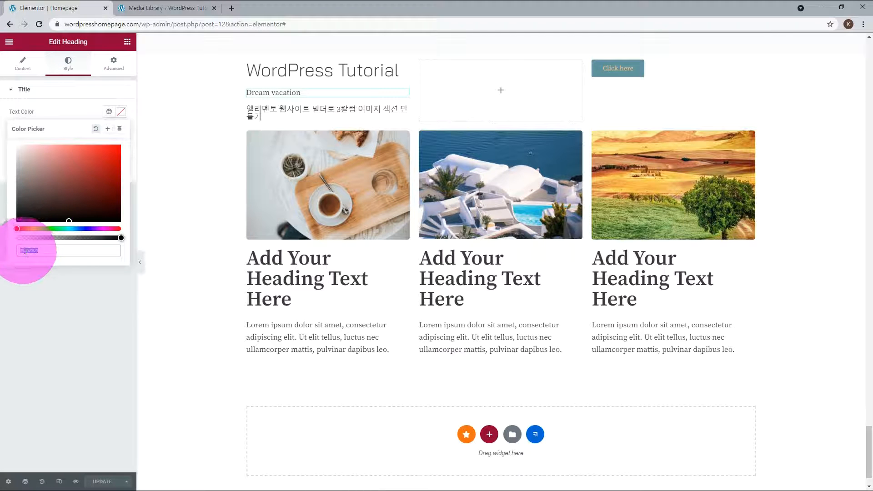
pyautogui.write('#a1a1a1')
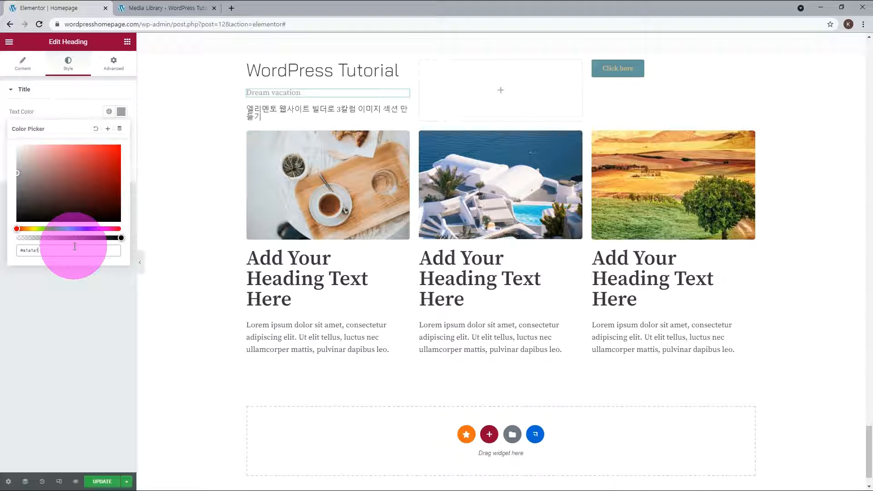
pyautogui.click(108, 290)
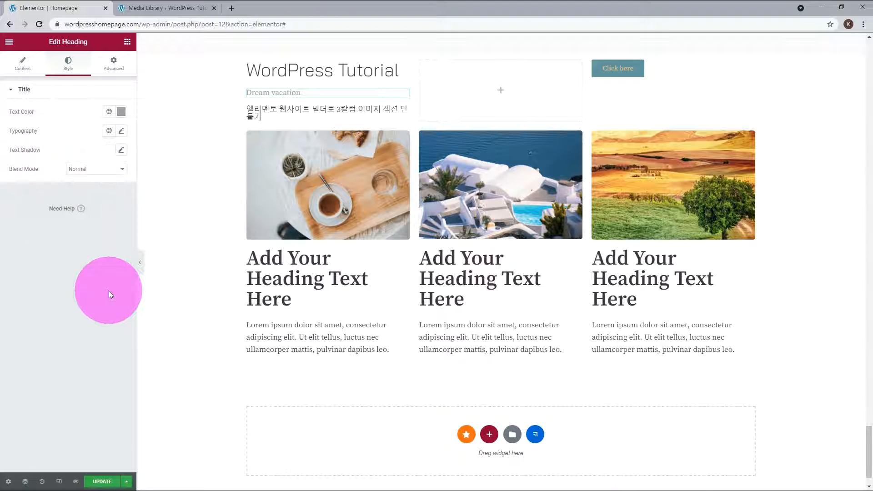
# Step: Apply the global font Bai to the "Dream vacation" heading and enlarge its text through custom typography
pyautogui.click(109, 132)
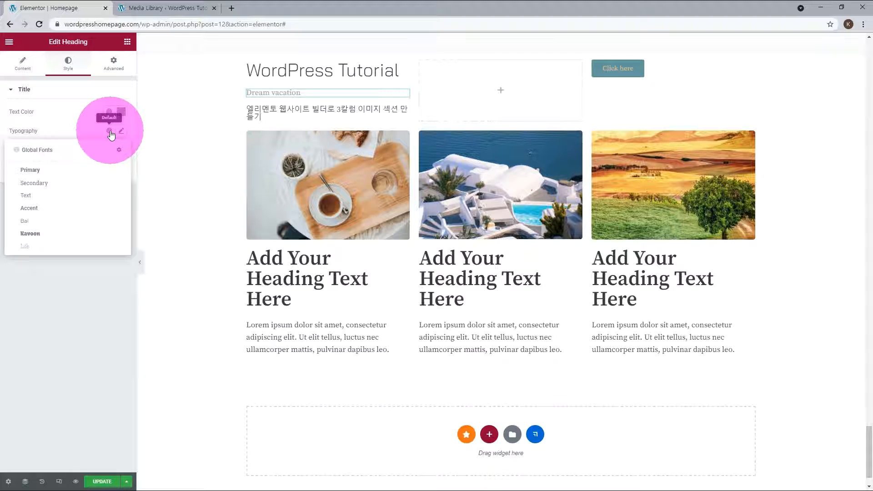
pyautogui.click(31, 226)
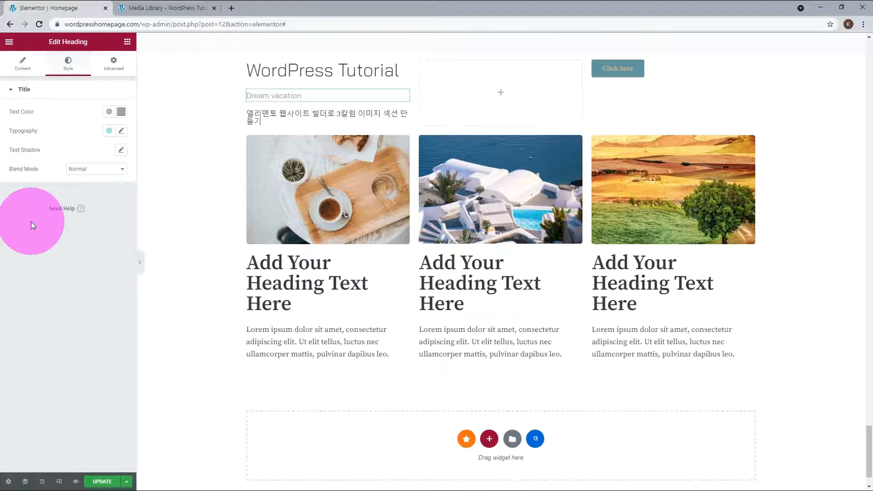
pyautogui.click(120, 132)
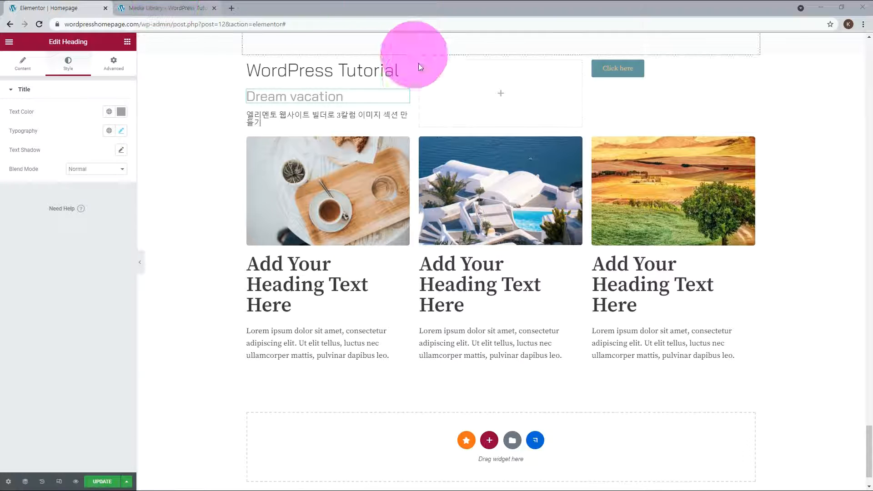
# Step: Apply the global color Neve - Text Color to the Korean heading below "Dream vacation"
pyautogui.click(406, 120)
pyautogui.click(68, 64)
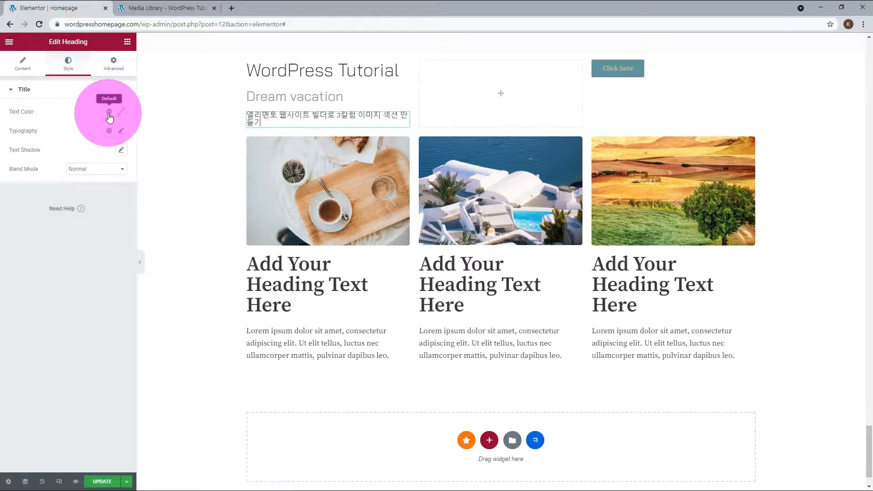
pyautogui.click(109, 113)
pyautogui.scroll(-2, 62, 218)
pyautogui.click(63, 230)
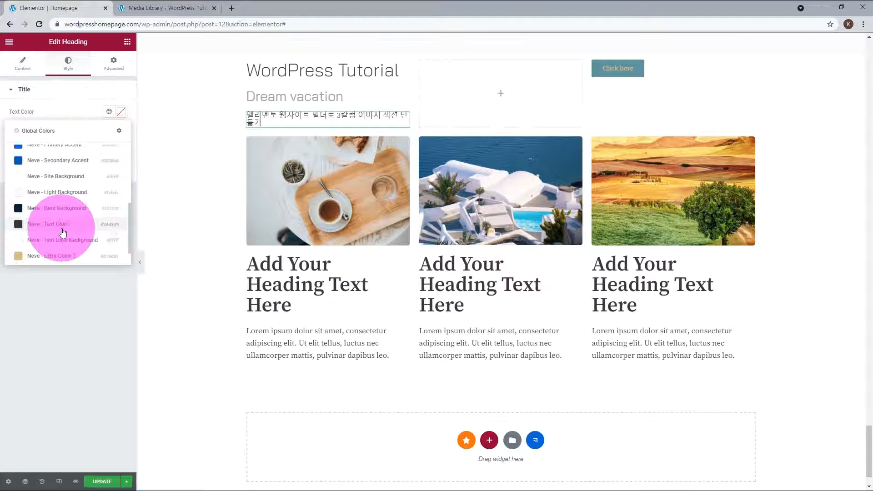
# Step: Try the global font Life on the Korean heading, and switch its typography to the global font Bai
pyautogui.click(109, 130)
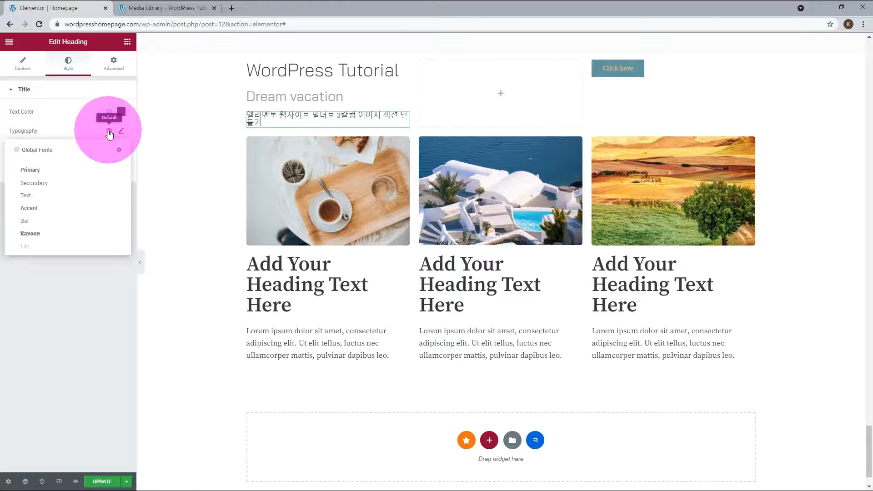
pyautogui.click(31, 244)
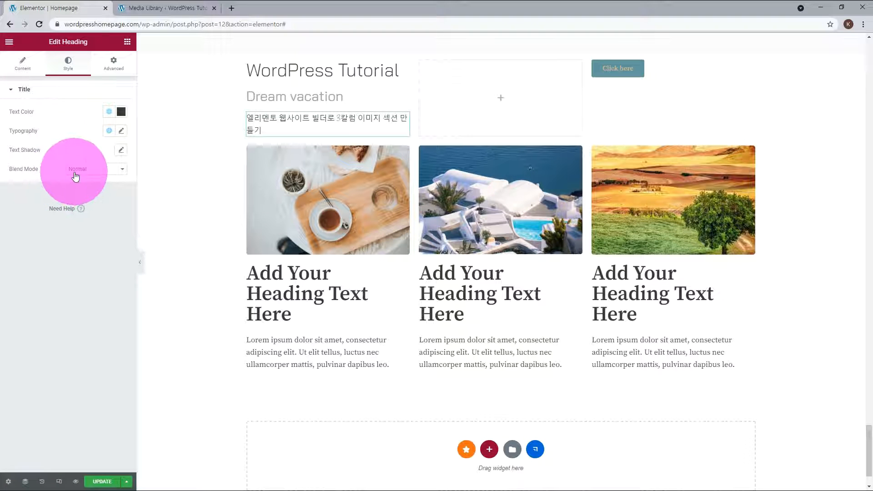
pyautogui.click(110, 135)
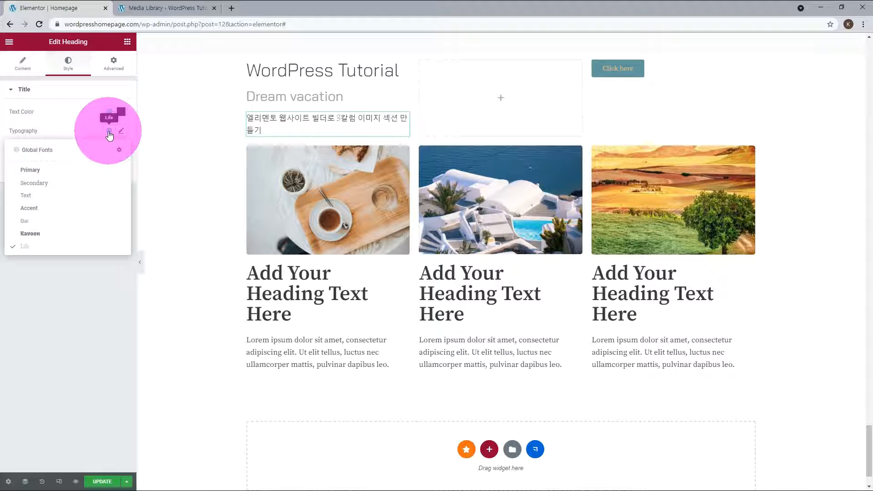
pyautogui.click(34, 222)
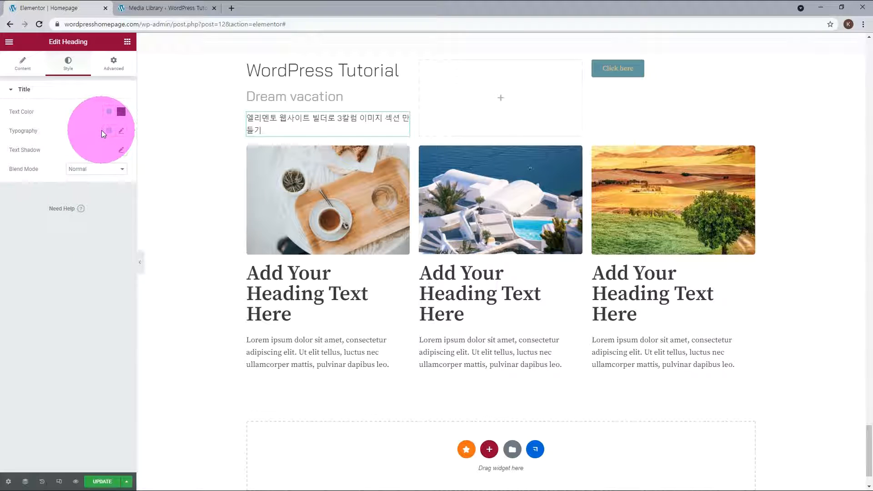
# Step: Unlink the margins of the "Dream vacation" heading and set its top margin to -18 px
pyautogui.click(405, 97)
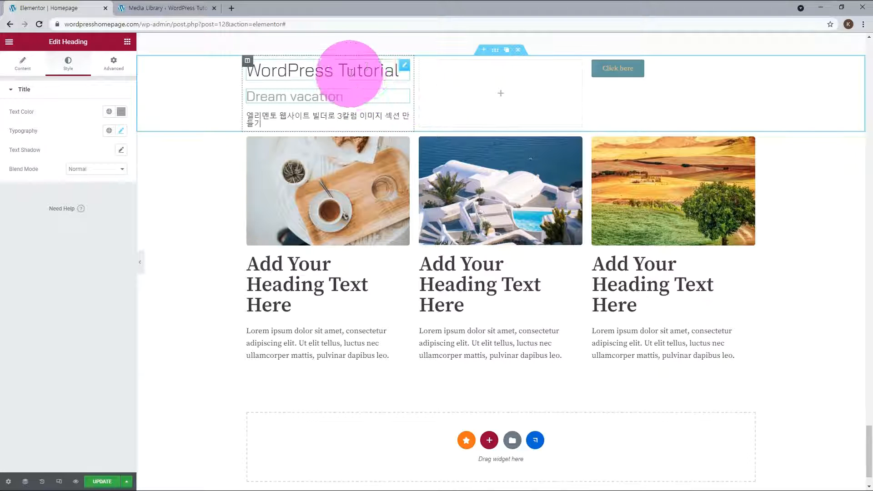
pyautogui.click(114, 64)
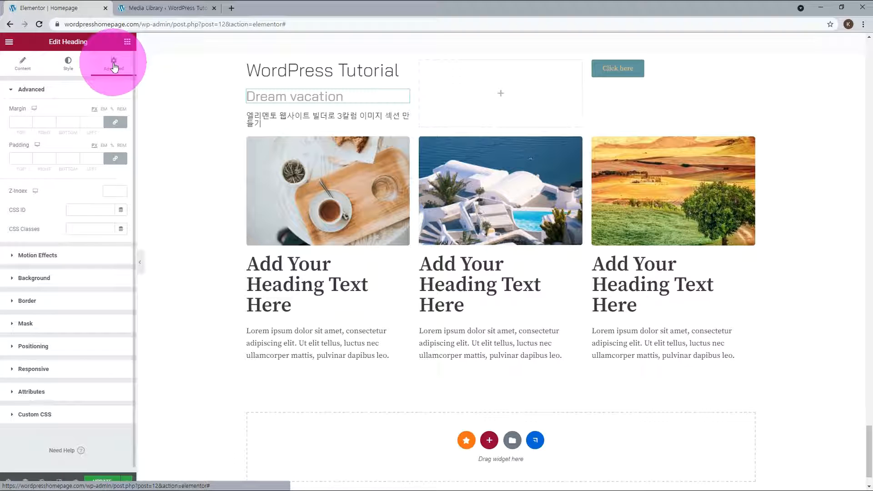
pyautogui.click(116, 123)
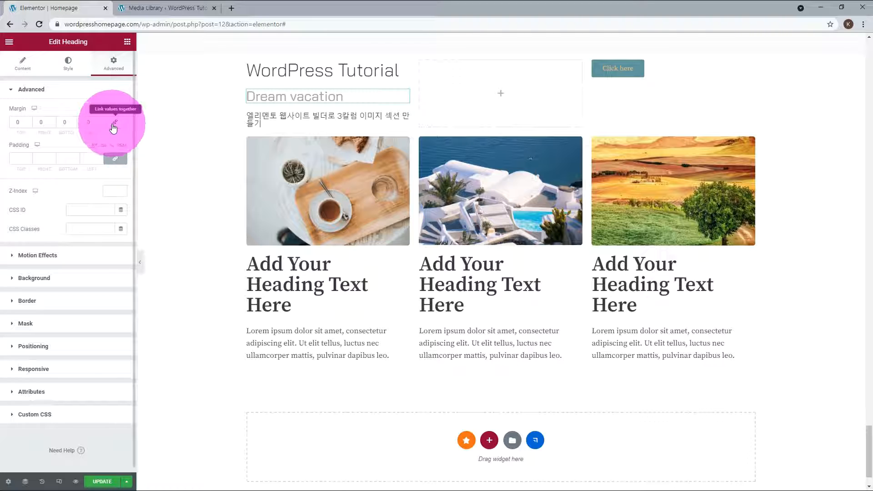
pyautogui.click(25, 121)
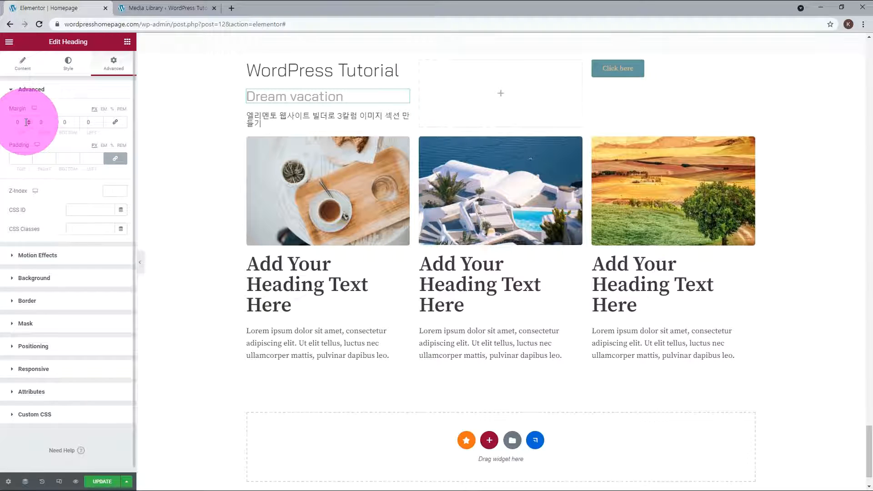
pyautogui.write('9')
pyautogui.click(28, 125)
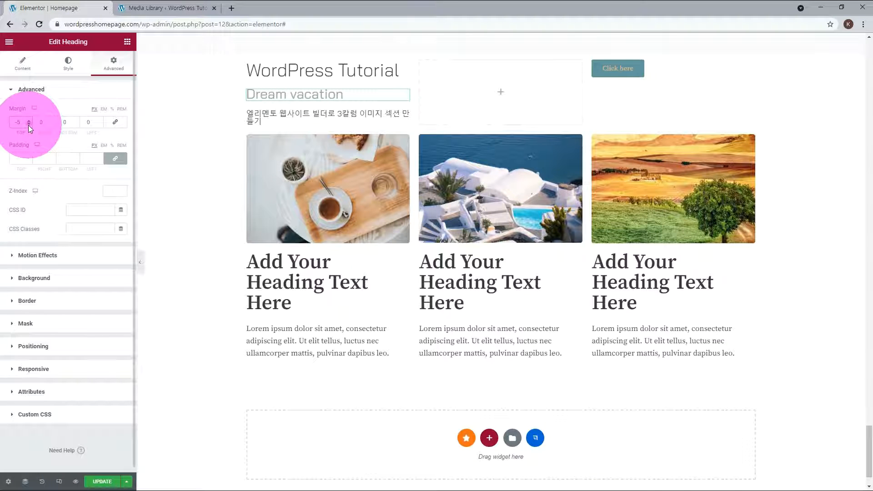
pyautogui.click(28, 124)
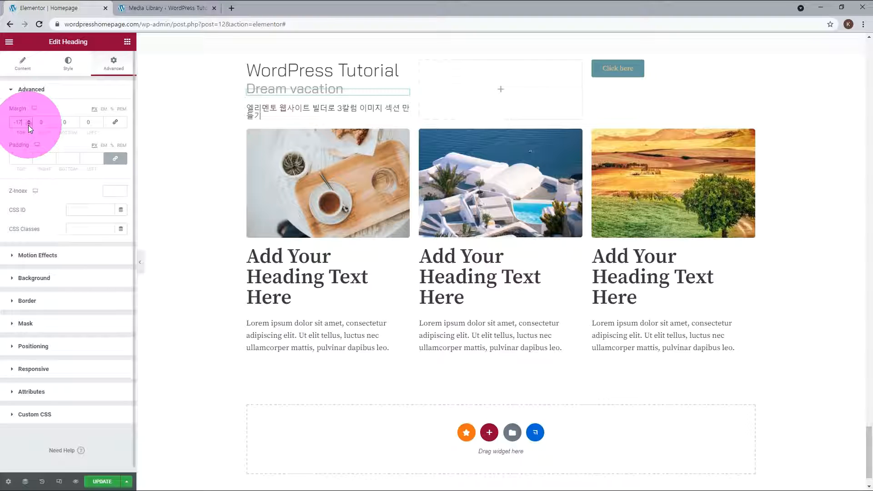
pyautogui.click(28, 125)
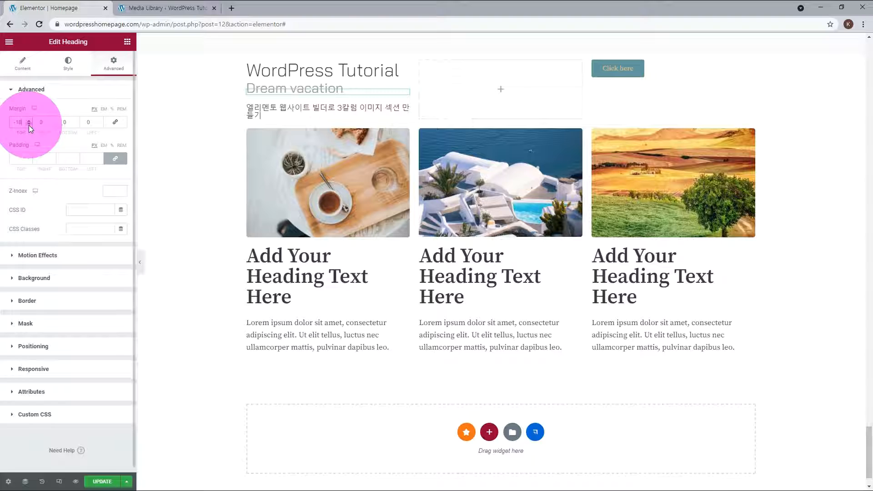
pyautogui.click(291, 92)
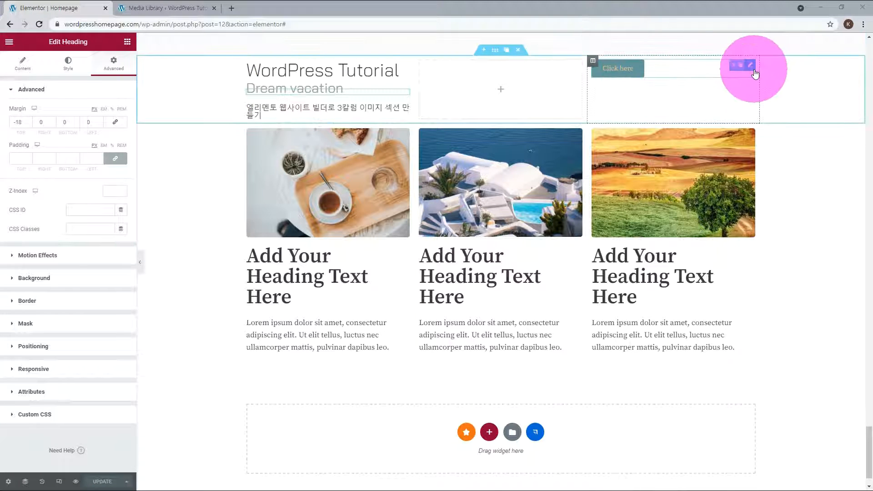
# Step: Right-align the "Click here" button, unlink its margins and raise its top margin to about 50 px
pyautogui.click(751, 68)
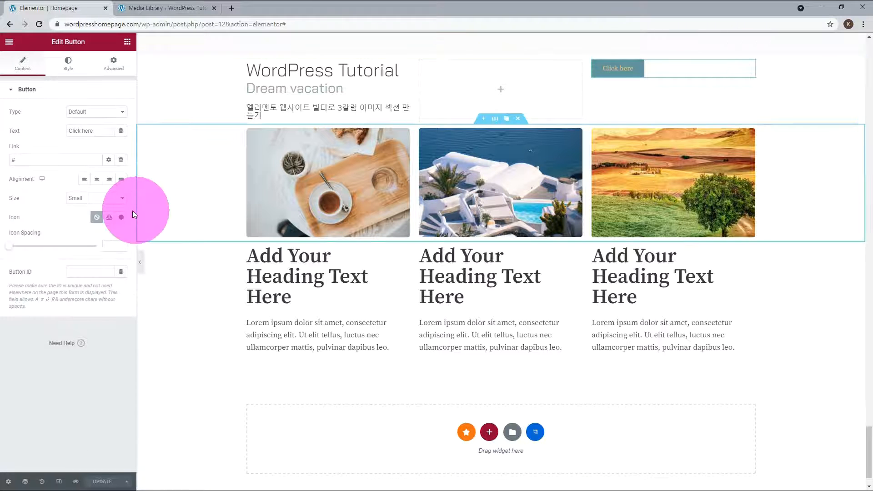
pyautogui.click(109, 180)
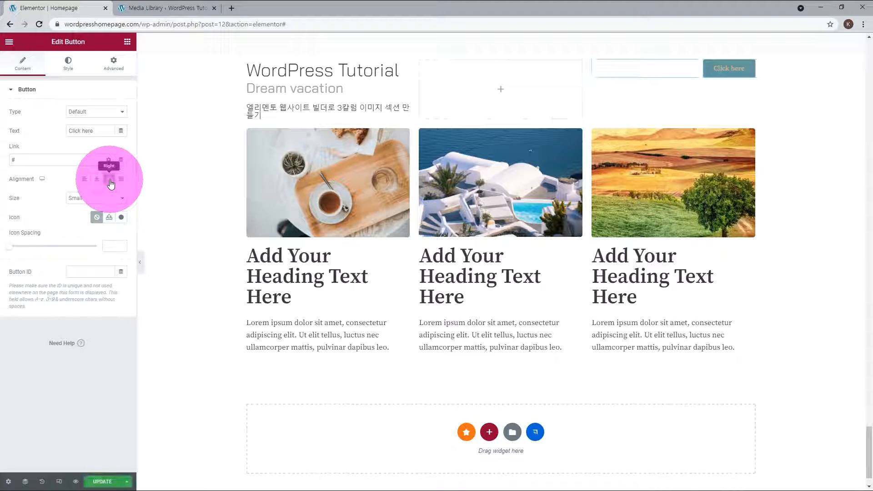
pyautogui.click(114, 66)
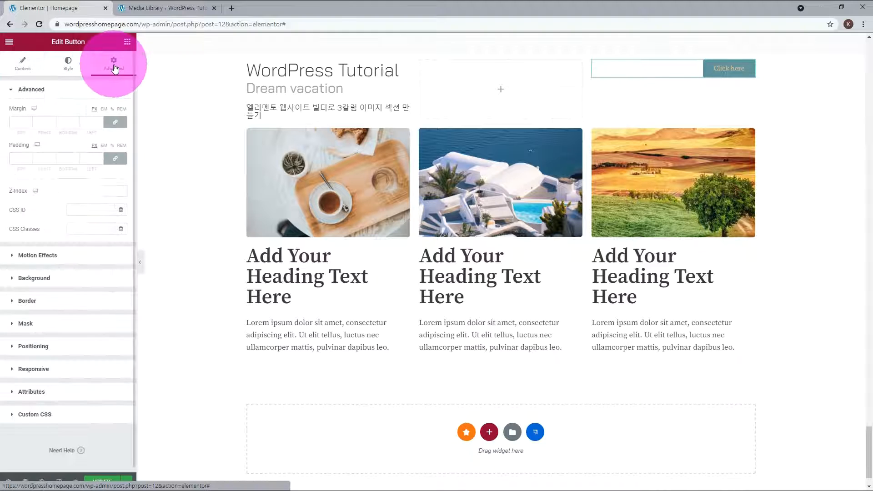
pyautogui.click(115, 121)
pyautogui.click(28, 122)
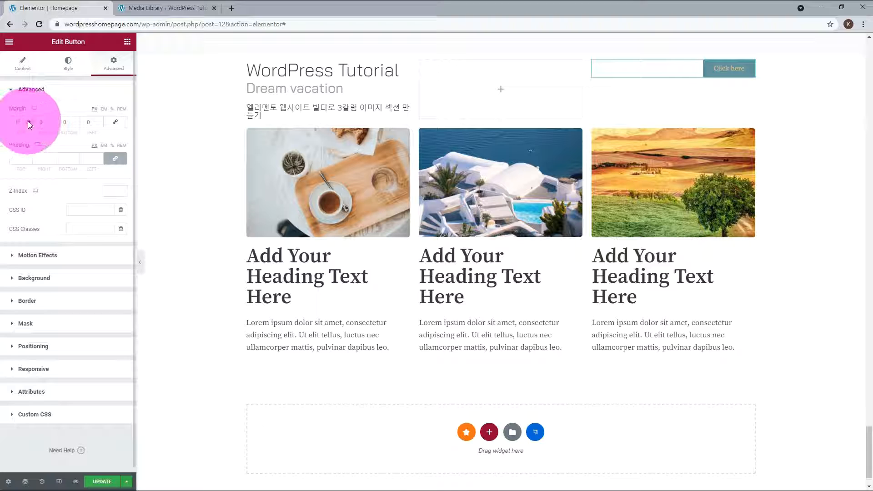
pyautogui.click(28, 122)
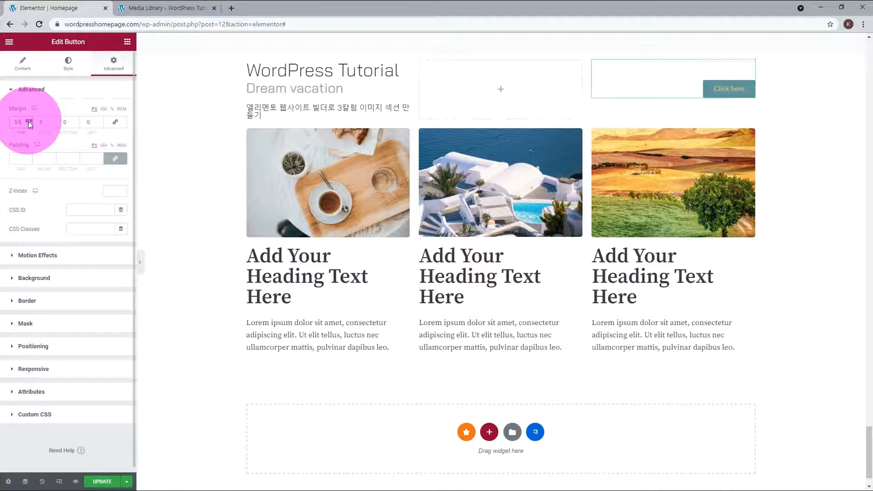
pyautogui.click(29, 124)
pyautogui.click(28, 124)
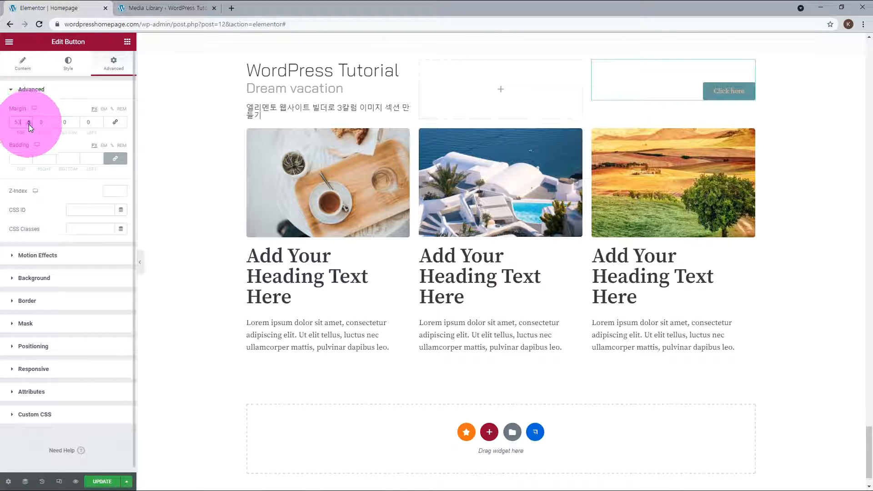
# Step: Change the button text to "Find Now" and apply the global font Bai to it
pyautogui.write('Fi')
pyautogui.write('nd Now')
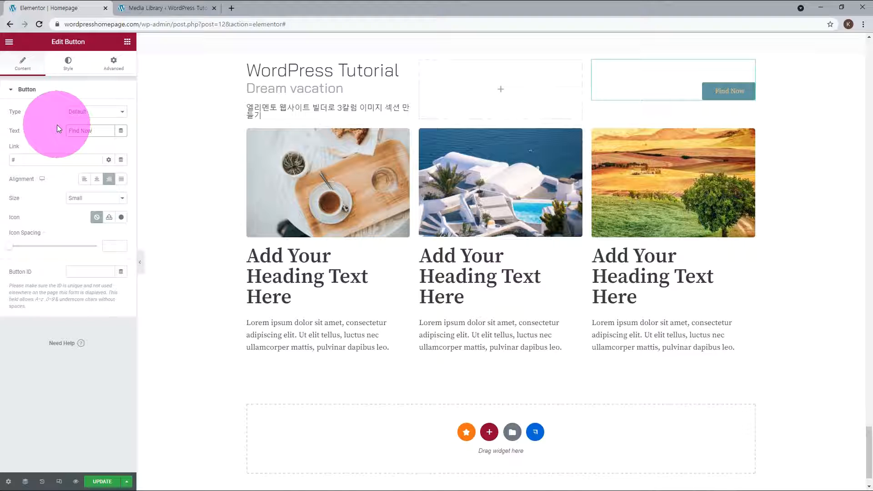
pyautogui.click(70, 73)
pyautogui.click(109, 113)
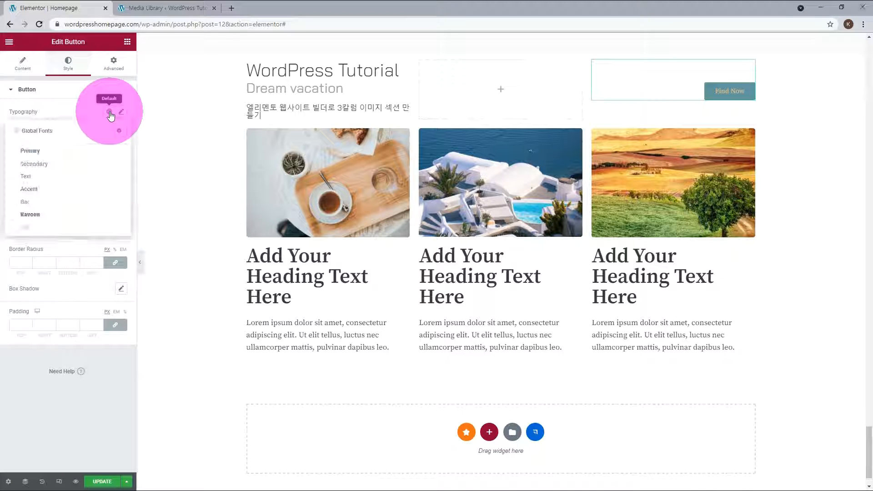
pyautogui.click(79, 207)
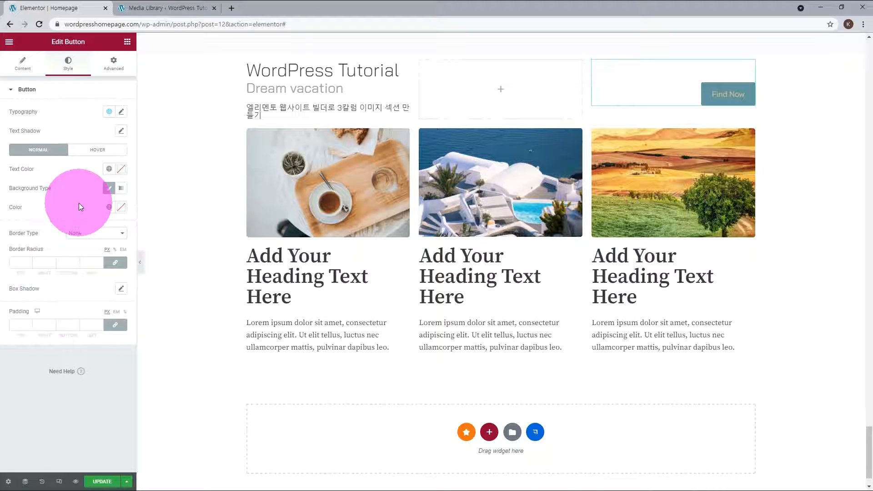
# Step: Set the "Find Now" button's font size to 16 px with custom typography
pyautogui.click(121, 112)
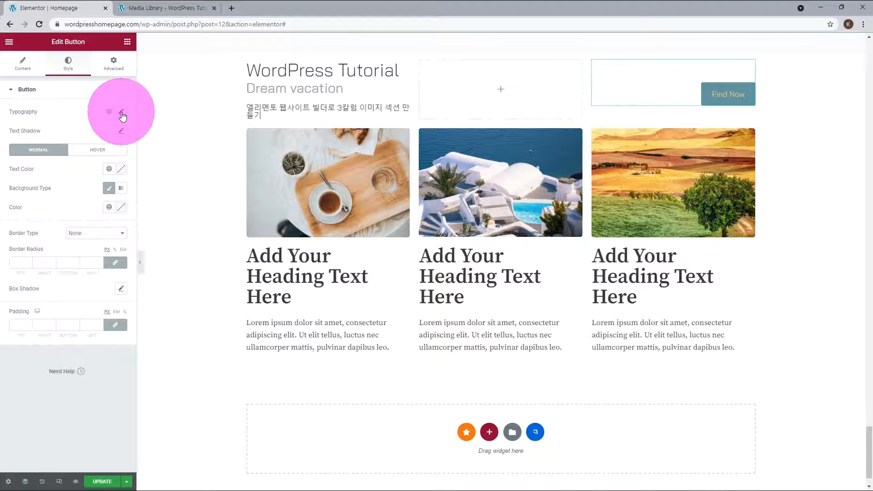
pyautogui.click(105, 184)
pyautogui.write('1')
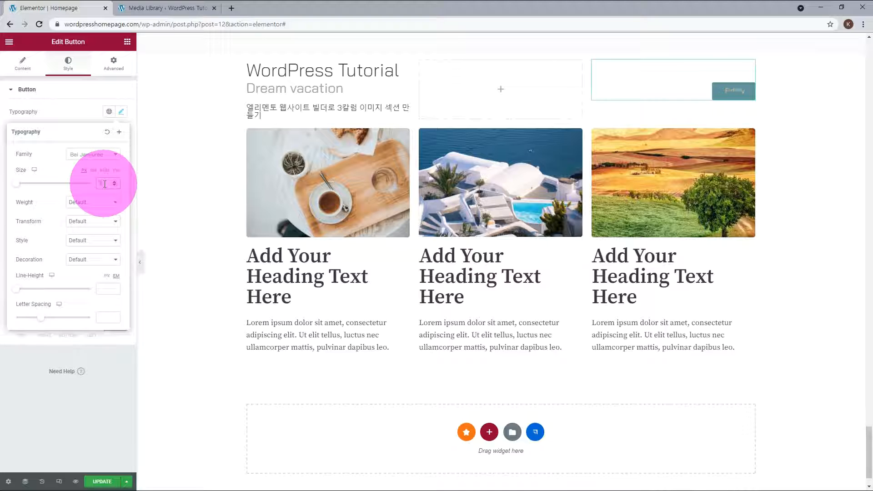
pyautogui.write('2')
pyautogui.click(115, 182)
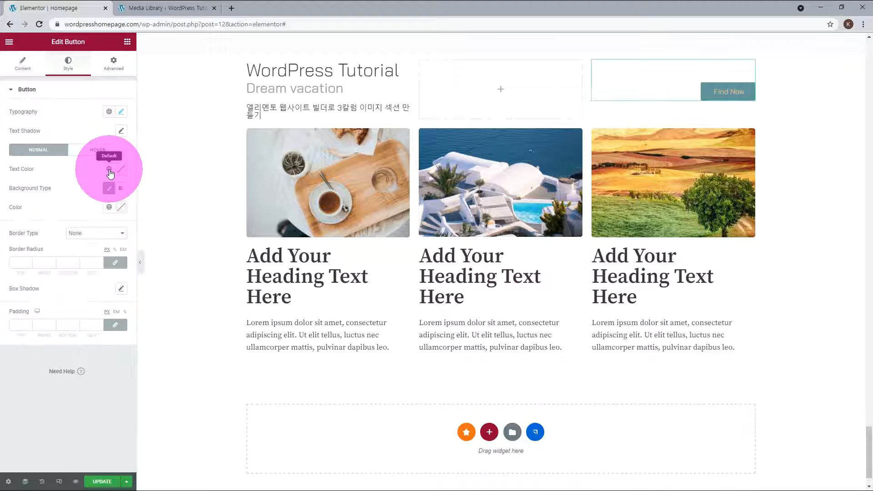
# Step: Apply the white global color to the "Find Now" button's text
pyautogui.click(109, 170)
pyautogui.scroll(-3, 87, 289)
pyautogui.click(86, 293)
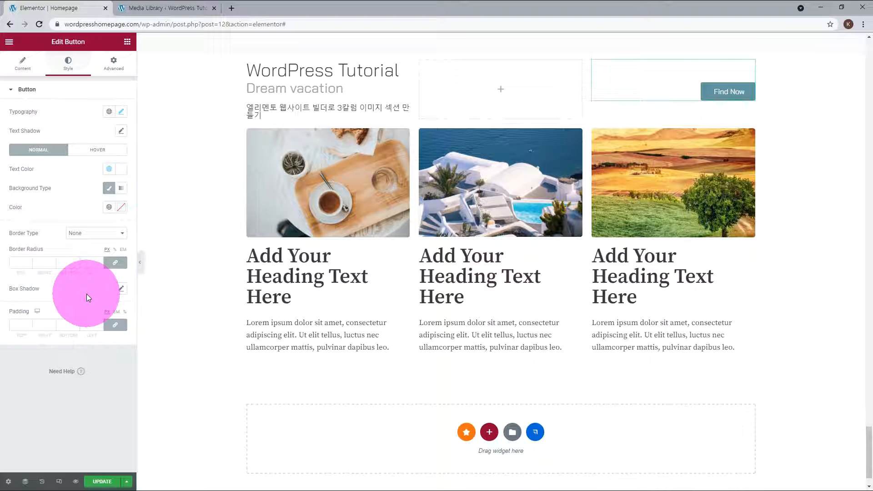
# Step: Try the global color Primary as the button's background, and replace it with a custom turquoise pasted as a hex code
pyautogui.click(110, 208)
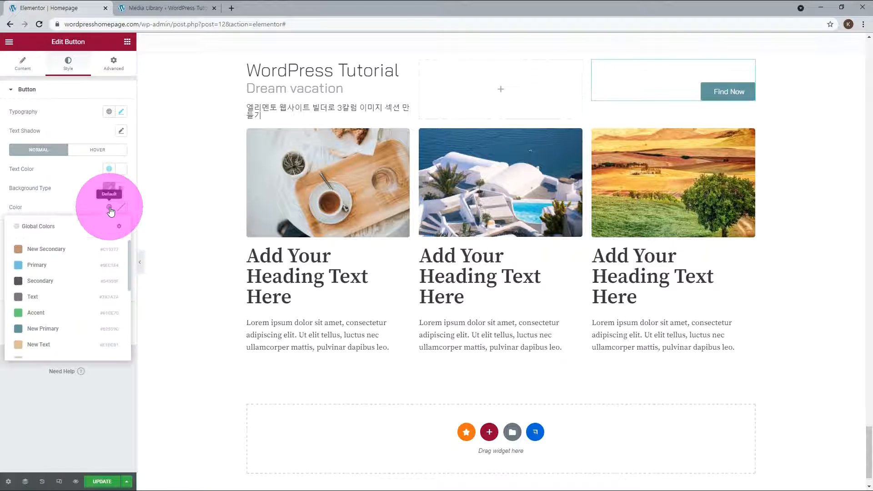
pyautogui.click(42, 265)
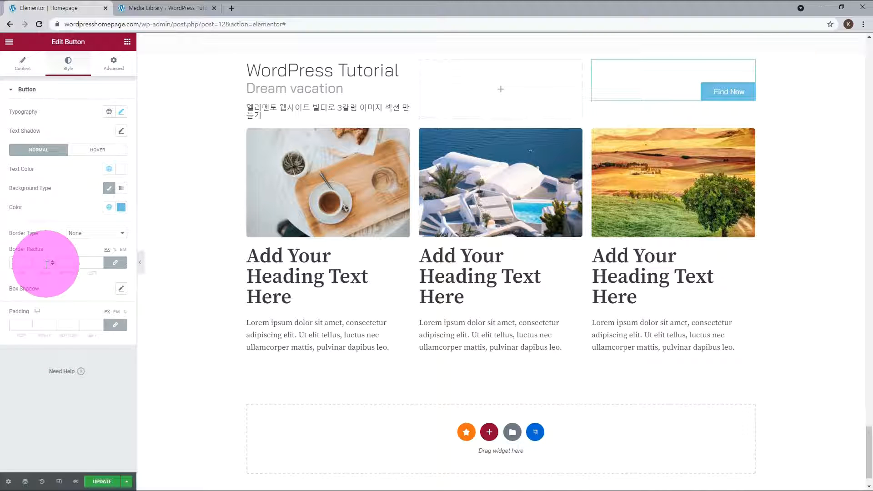
pyautogui.click(121, 208)
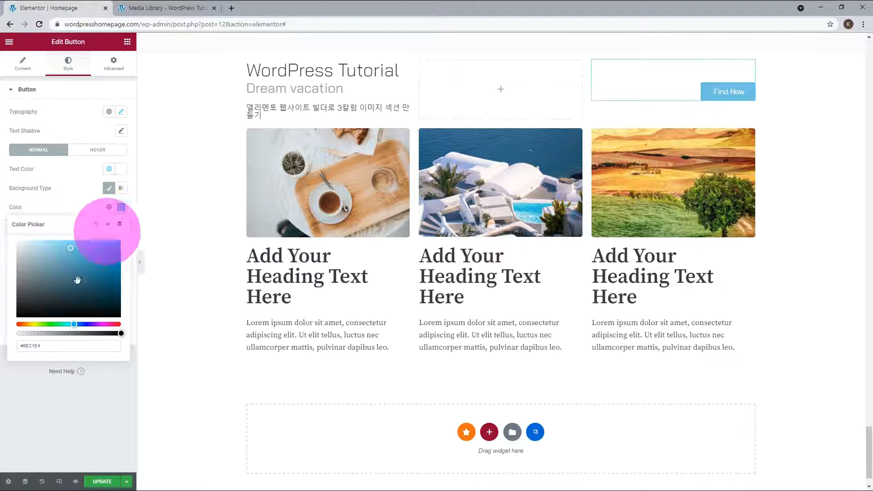
pyautogui.tripleClick(35, 345)
pyautogui.hotkey('ctrl', 'v')
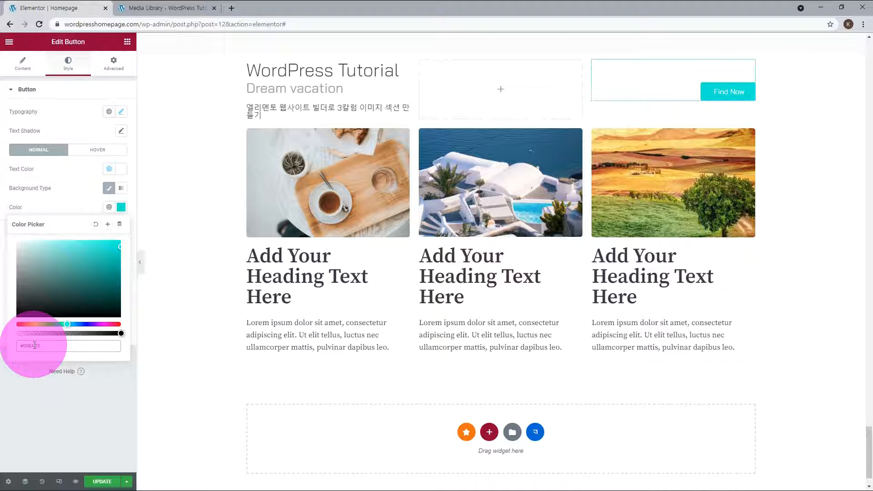
pyautogui.click(102, 389)
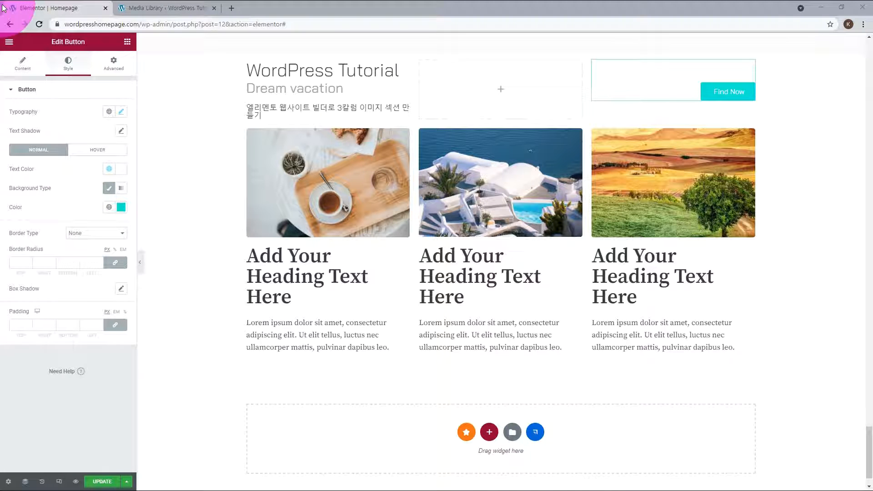
# Step: Give the "Find Now" text a bold weight and set the button's border radius to 50 px on all corners
pyautogui.click(122, 114)
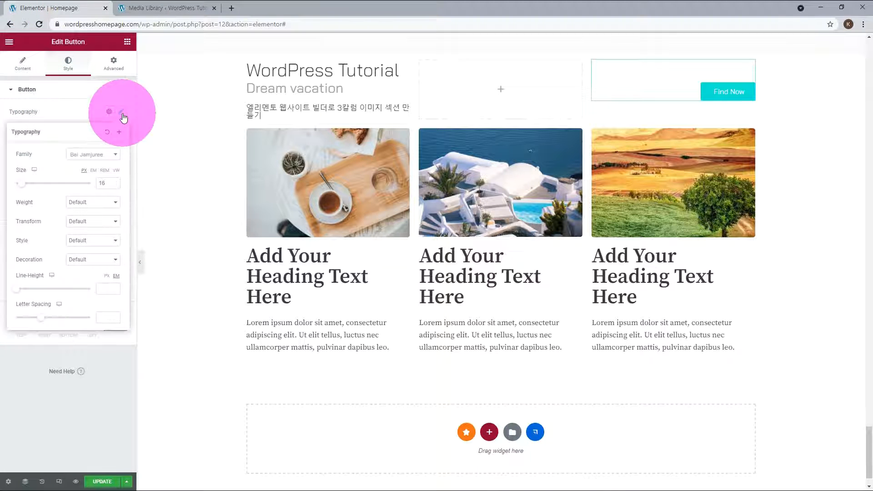
pyautogui.click(100, 202)
pyautogui.click(86, 254)
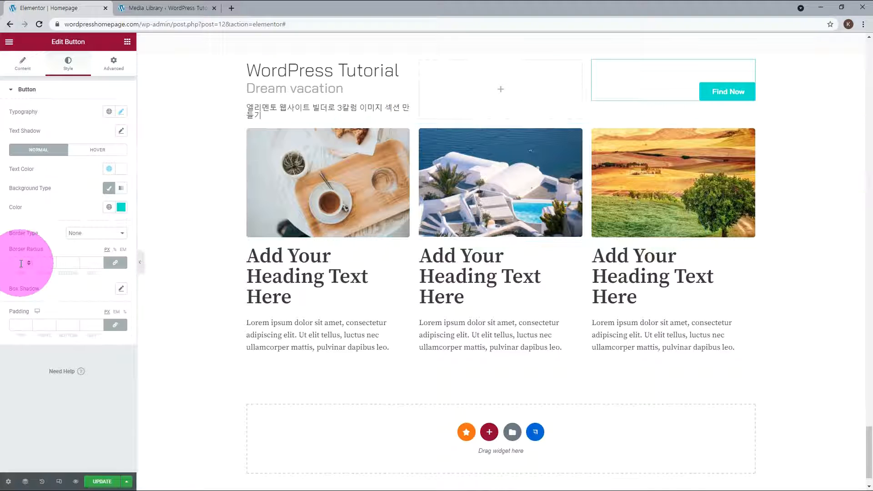
pyautogui.click(21, 264)
pyautogui.write('50')
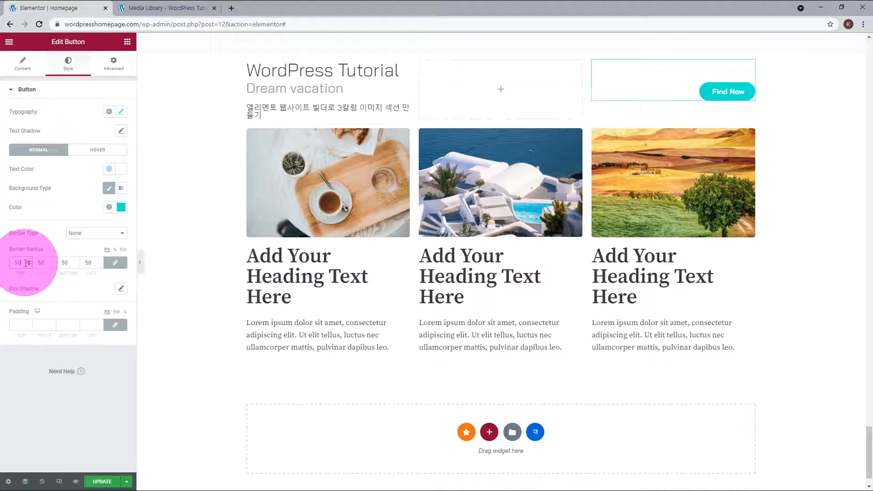
# Step: Unlink the button's padding and set it to 20 px at top and bottom and 40 px at right and left
pyautogui.click(115, 325)
pyautogui.click(19, 325)
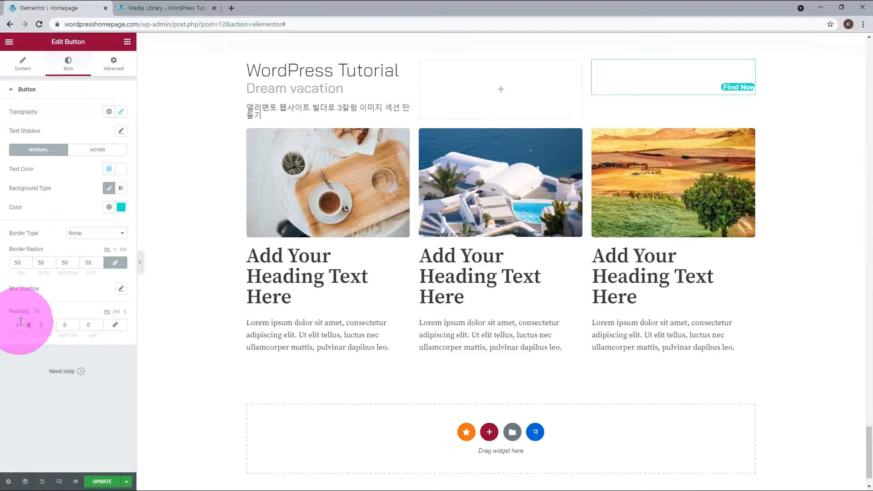
pyautogui.write('20')
pyautogui.click(39, 325)
pyautogui.write('40')
pyautogui.click(68, 325)
pyautogui.write('20')
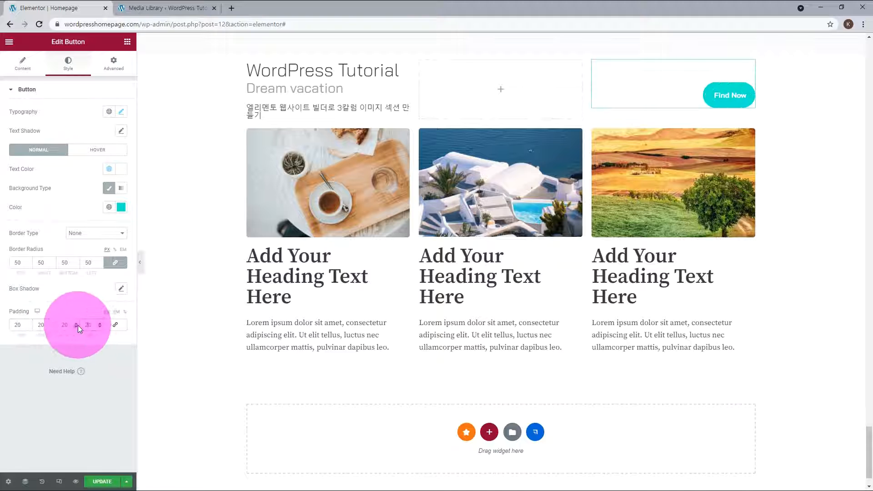
pyautogui.click(87, 324)
pyautogui.write('20')
pyautogui.press('BackSpace')
pyautogui.press('BackSpace')
pyautogui.write('40')
# Step: Change the button's padding to 15 px at top and bottom and 50 px at right and left
pyautogui.doubleClick(20, 324)
pyautogui.write('15')
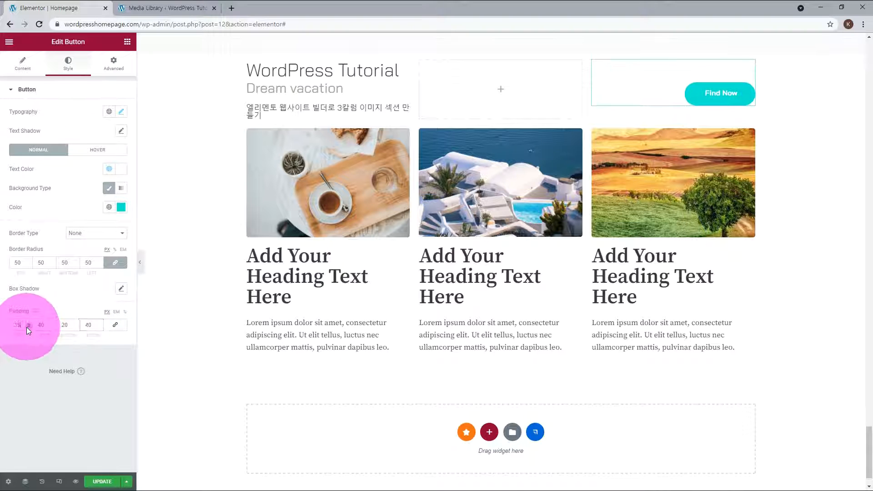
pyautogui.doubleClick(68, 325)
pyautogui.write('15')
pyautogui.doubleClick(39, 325)
pyautogui.write('50')
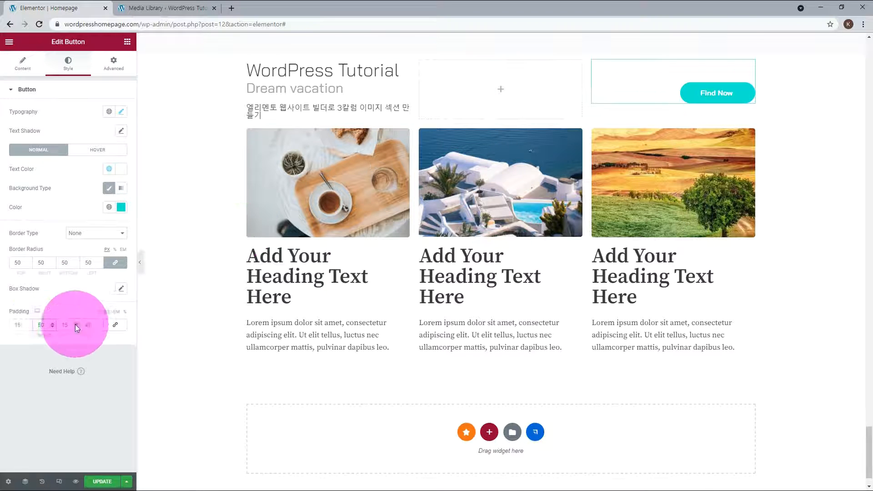
pyautogui.doubleClick(87, 325)
pyautogui.write('50')
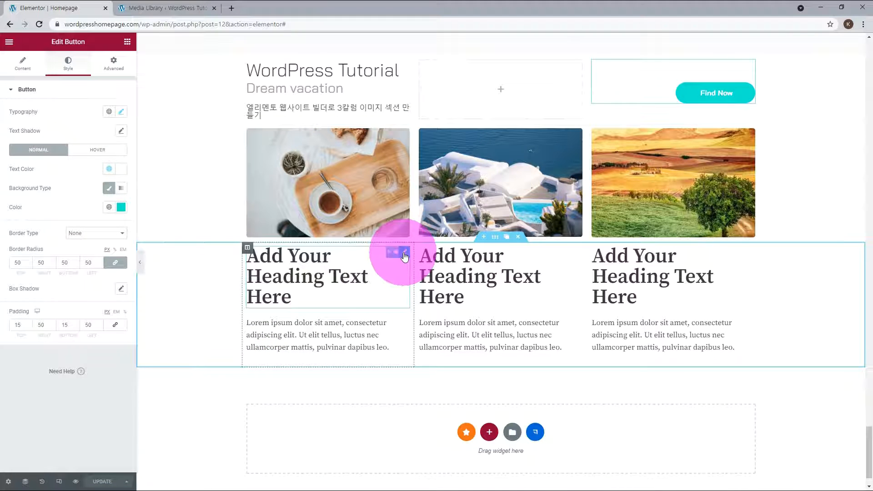
# Step: Change the HTML tag of the heading below the coffee image to div
pyautogui.click(404, 253)
pyautogui.click(109, 221)
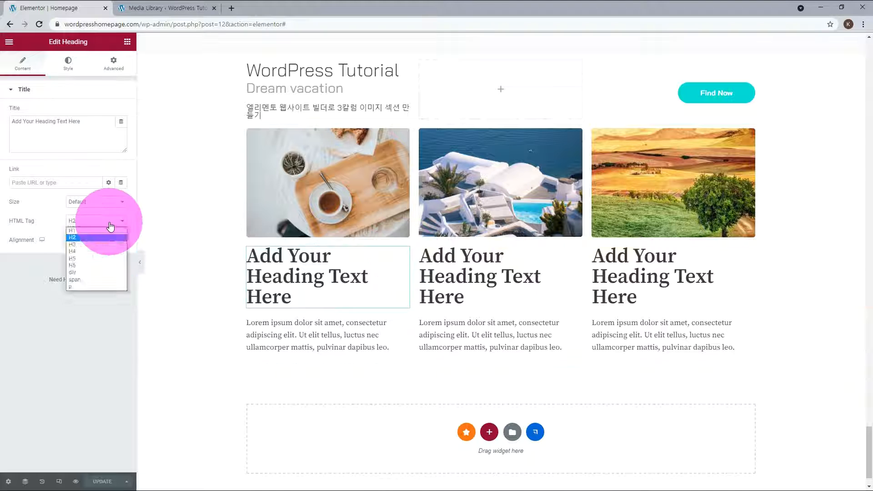
pyautogui.click(85, 272)
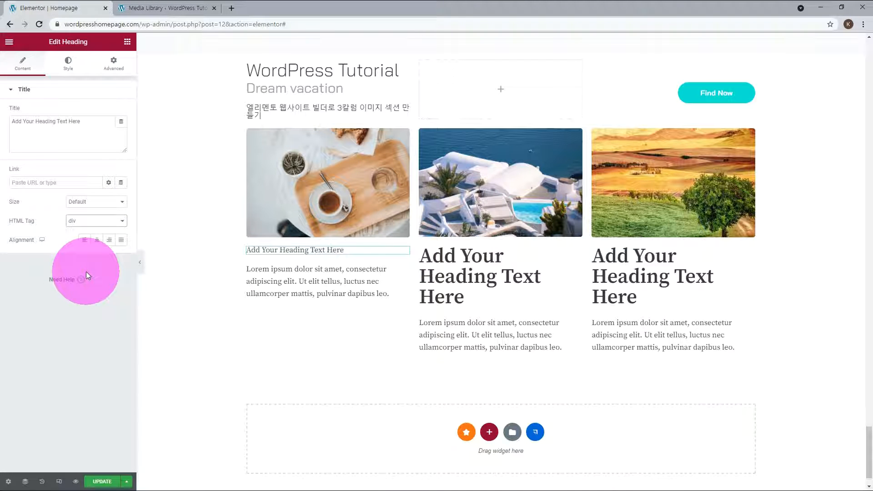
# Step: Style that heading with a dark global text color and the global font Bai at a size of 24 px
pyautogui.click(68, 68)
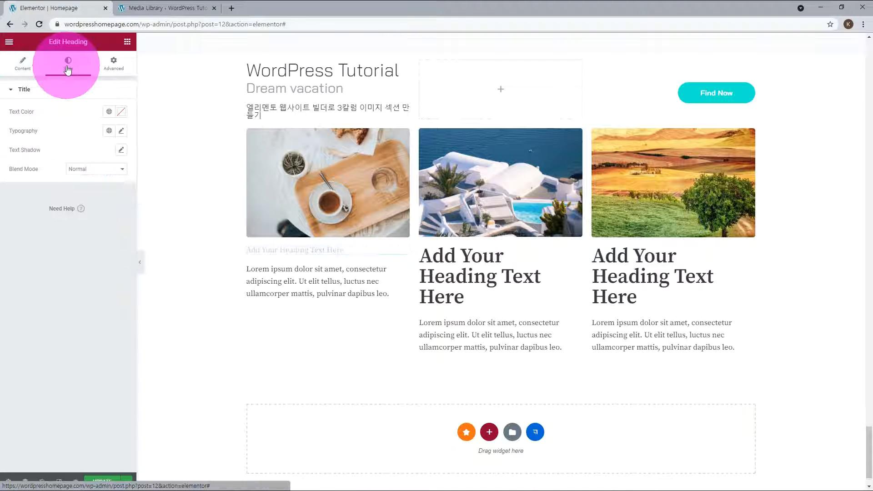
pyautogui.click(109, 112)
pyautogui.scroll(-2, 84, 226)
pyautogui.click(84, 226)
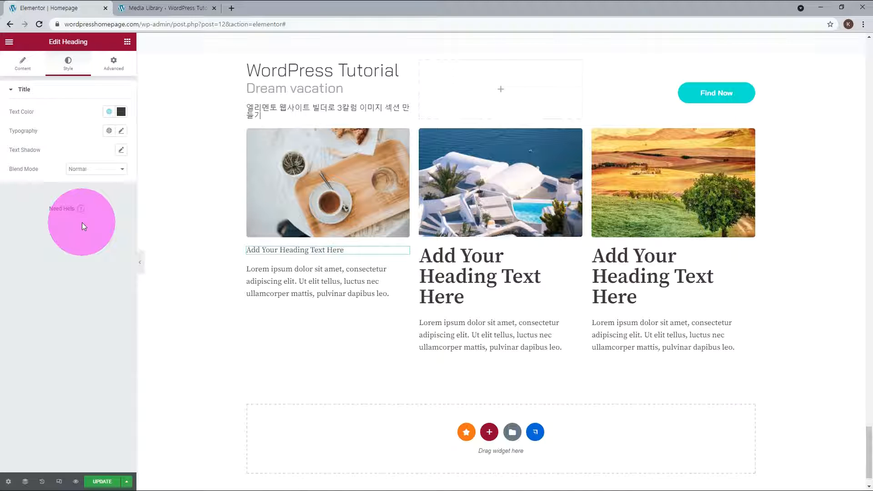
pyautogui.click(109, 130)
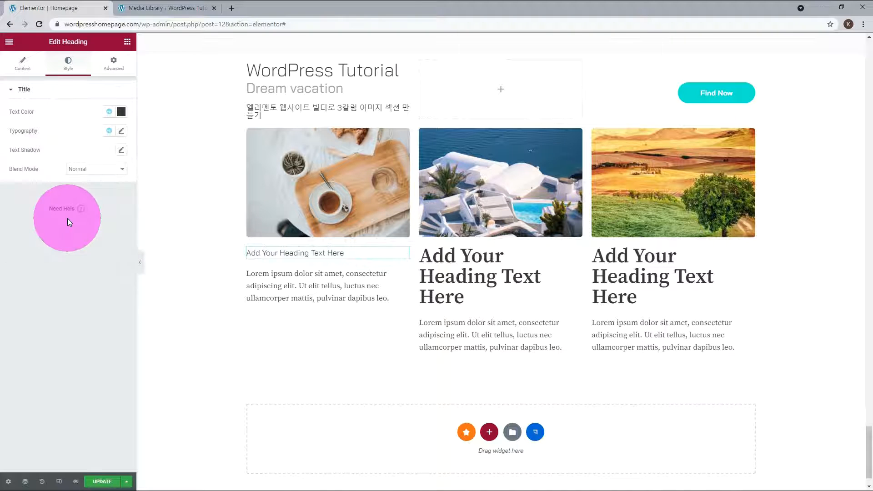
pyautogui.click(121, 131)
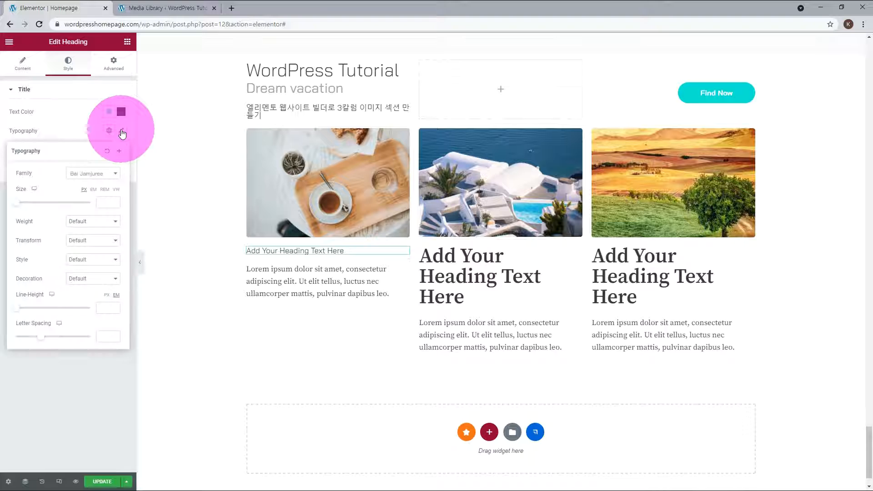
pyautogui.click(104, 202)
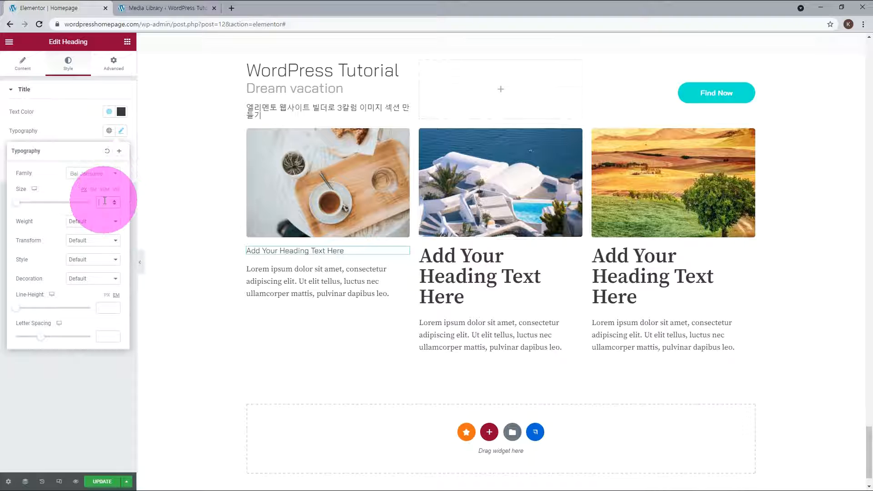
pyautogui.write('24')
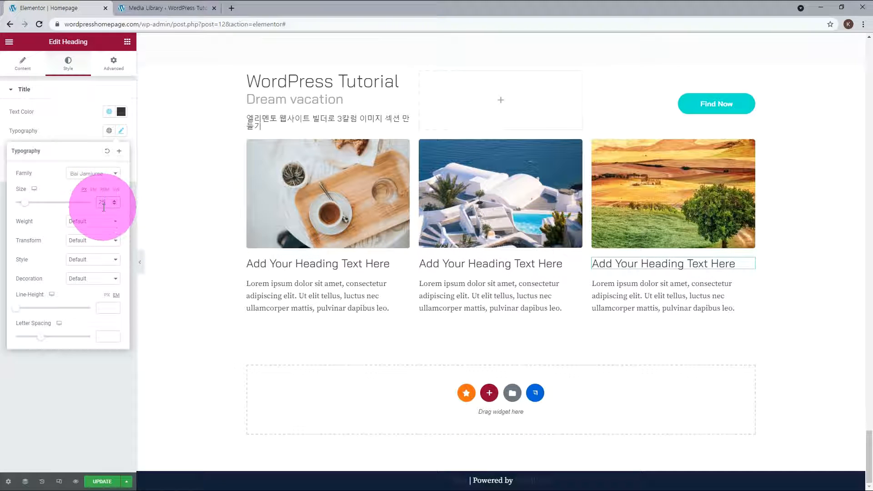
# Step: Give the paragraph text below the coffee image's heading a dark global text color
pyautogui.click(399, 287)
pyautogui.click(73, 64)
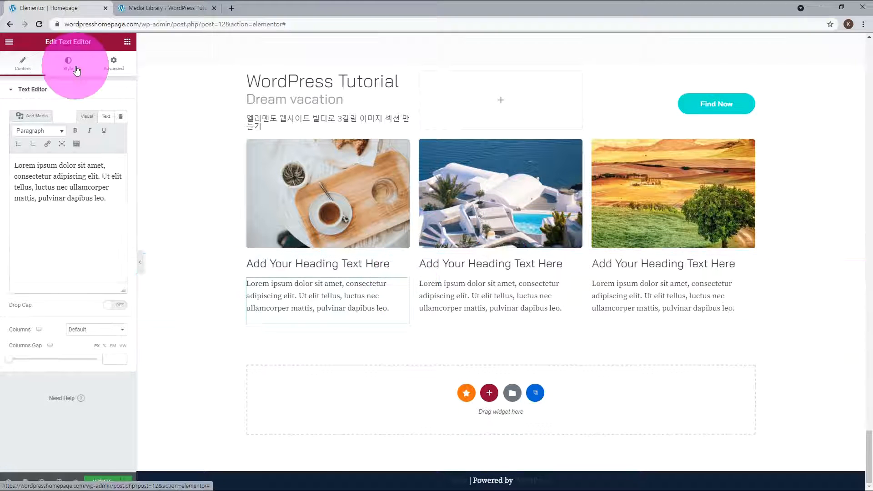
pyautogui.click(108, 131)
pyautogui.click(92, 205)
# Step: Try the global font Life at 15 px on the paragraph, and replace it with the global font Secondary
pyautogui.click(109, 150)
pyautogui.click(41, 266)
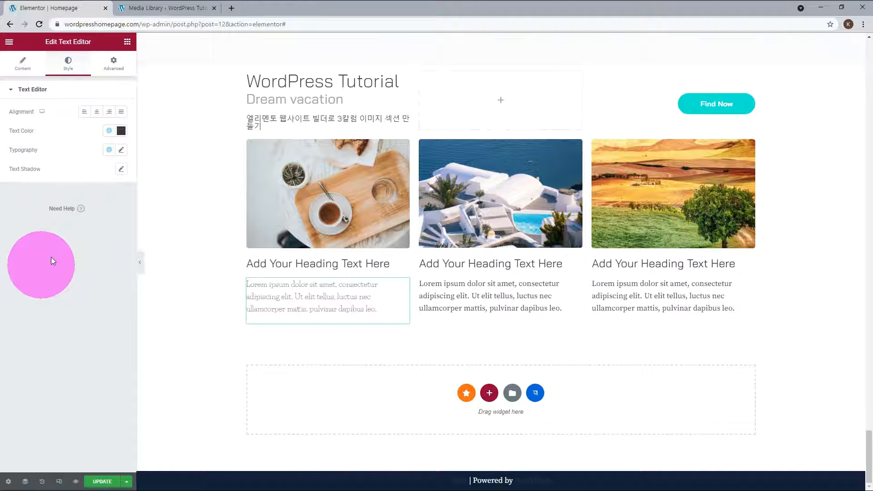
pyautogui.click(123, 152)
pyautogui.click(108, 221)
pyautogui.write('15')
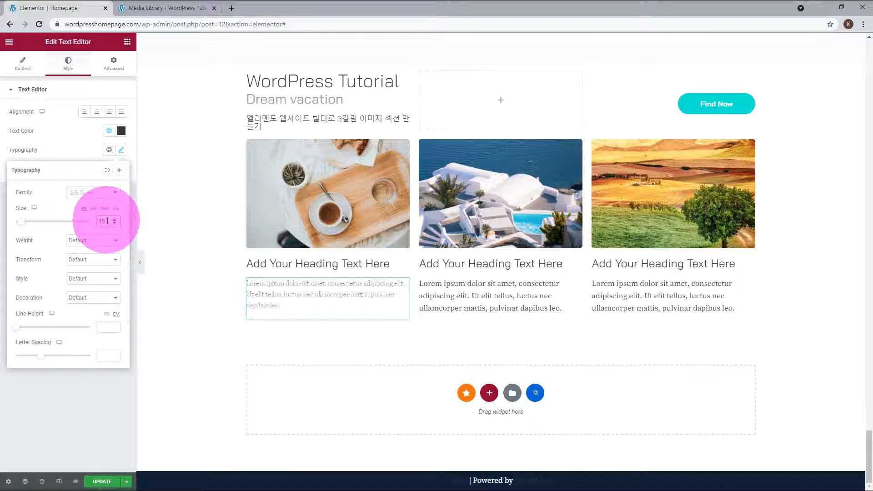
pyautogui.click(108, 150)
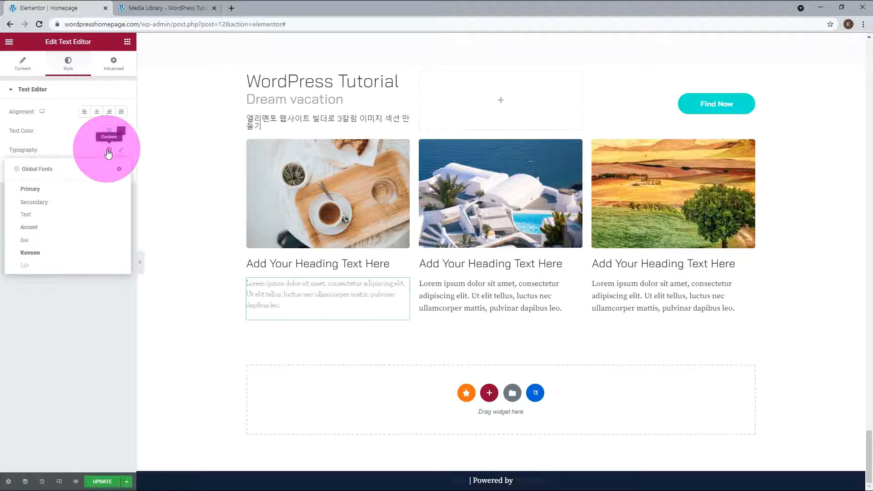
pyautogui.click(58, 202)
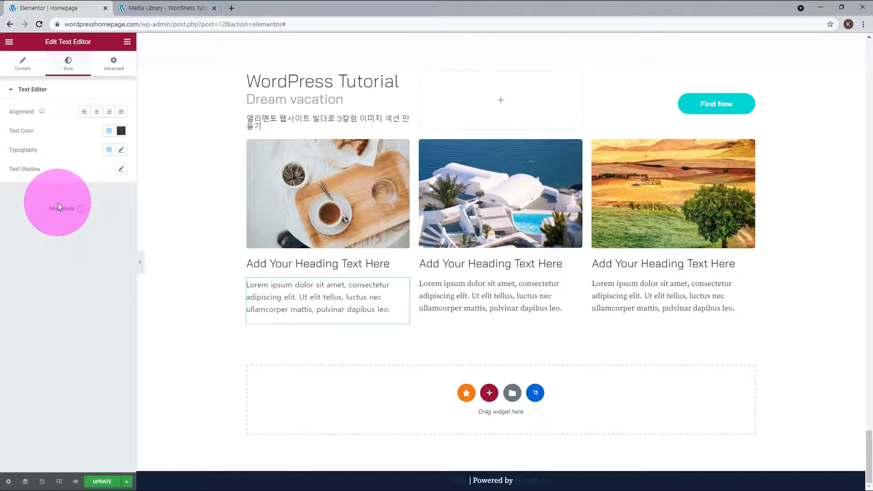
pyautogui.click(405, 264)
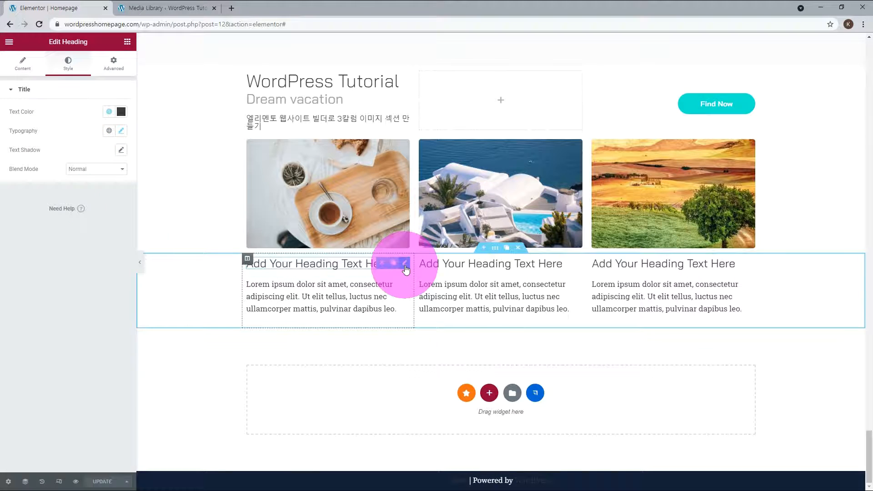
pyautogui.click(22, 61)
pyautogui.click(25, 182)
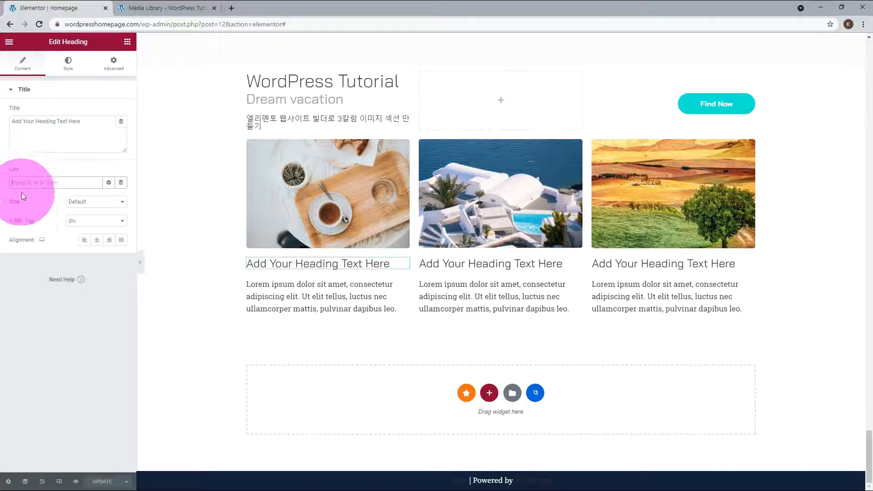
pyautogui.write('https://www.wordpresshomepage.com')
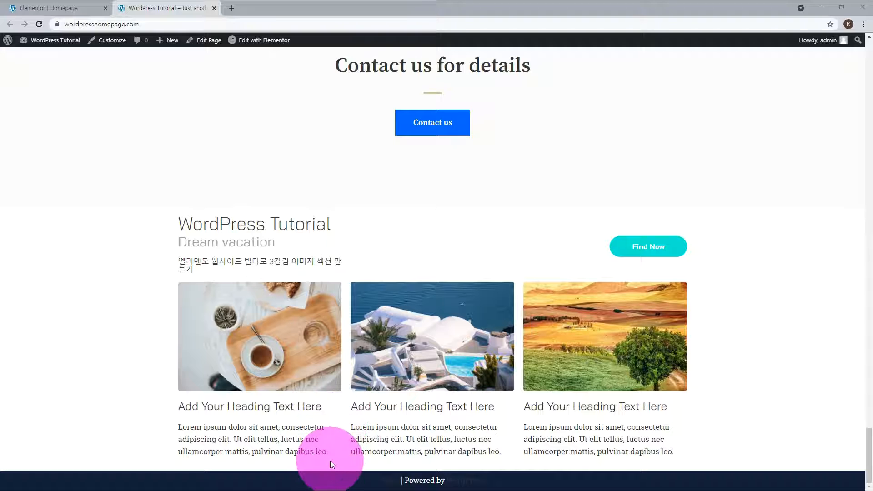
# Step: Back in the page editor, give the "WordPress Tutorial" title section 50 px of top padding and an unlinked top margin of 40 px
pyautogui.click(46, 9)
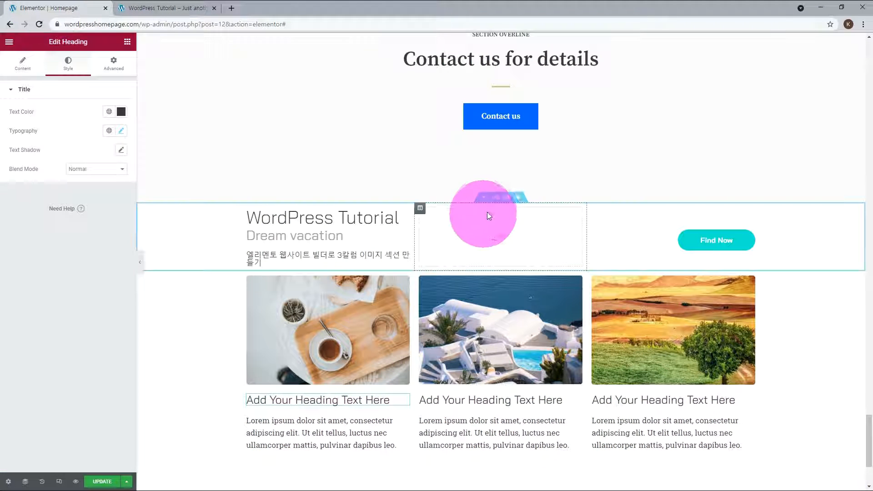
pyautogui.click(496, 202)
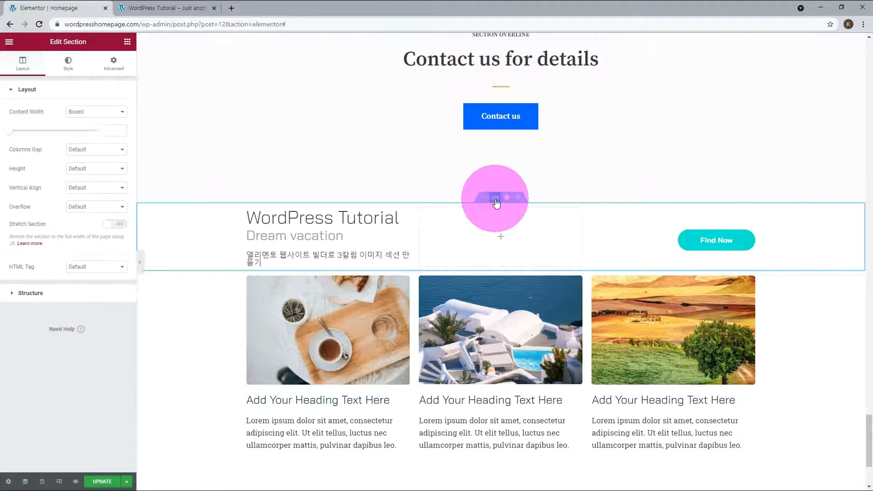
pyautogui.click(112, 66)
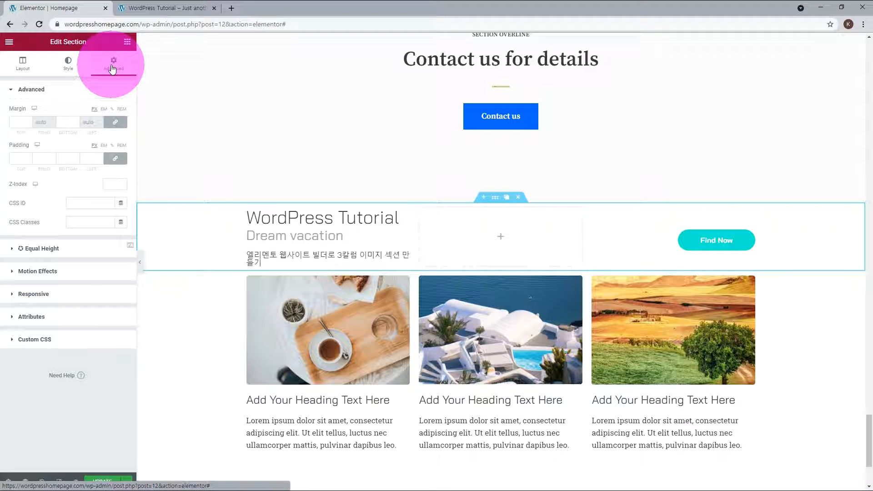
pyautogui.click(16, 159)
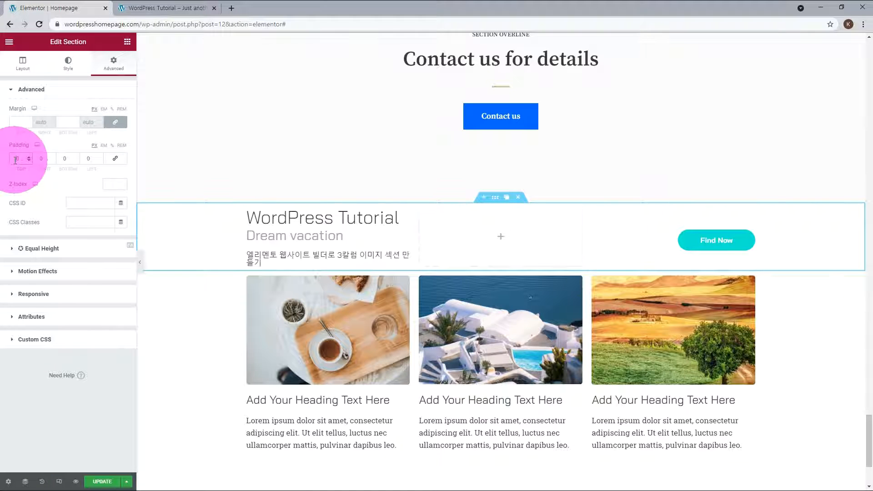
pyautogui.write('5')
pyautogui.click(116, 122)
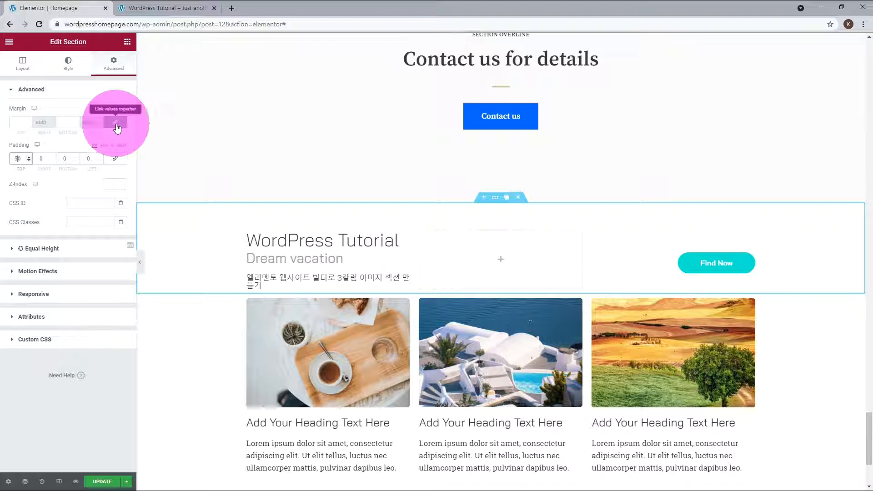
pyautogui.click(17, 122)
pyautogui.write('40')
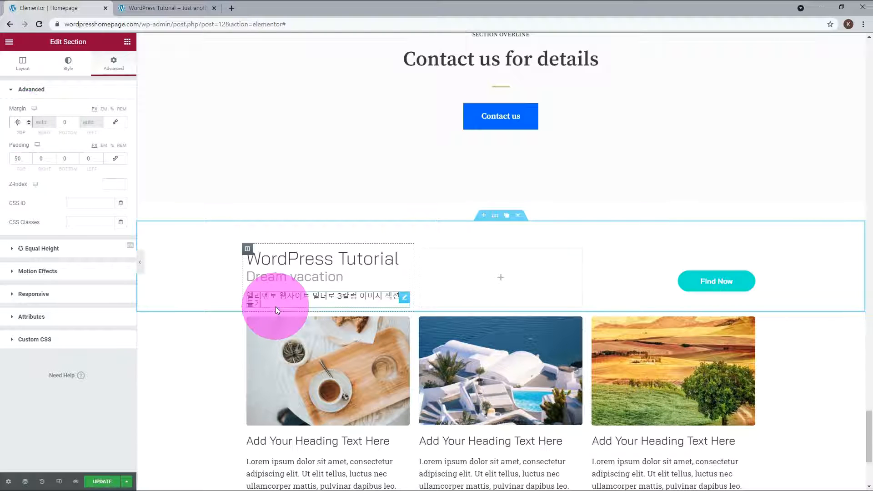
# Step: Unlink the spacing of the headings-and-texts section and set its bottom margin to 40 px and bottom padding to 50 px
pyautogui.scroll(-4, 275, 307)
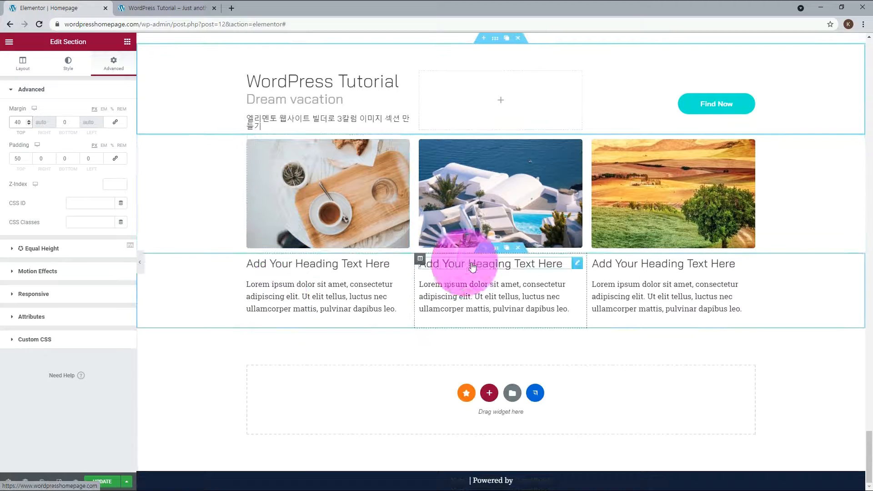
pyautogui.click(496, 248)
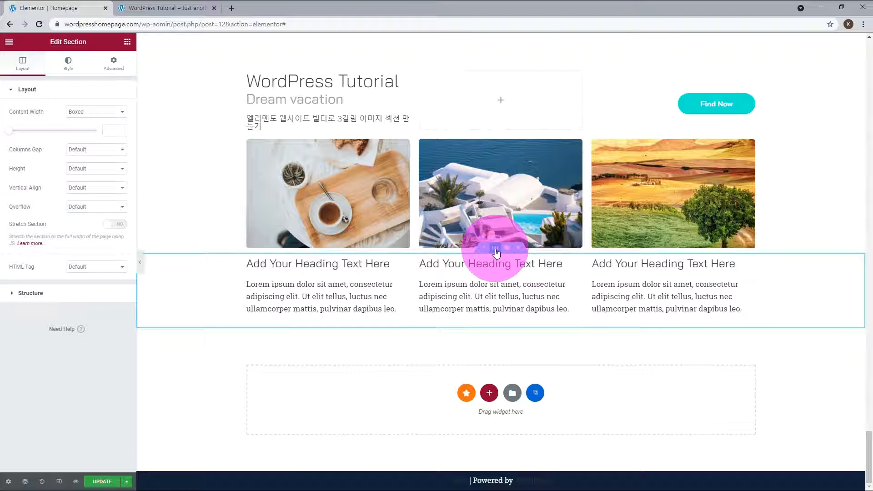
pyautogui.click(98, 65)
pyautogui.click(116, 122)
pyautogui.click(62, 123)
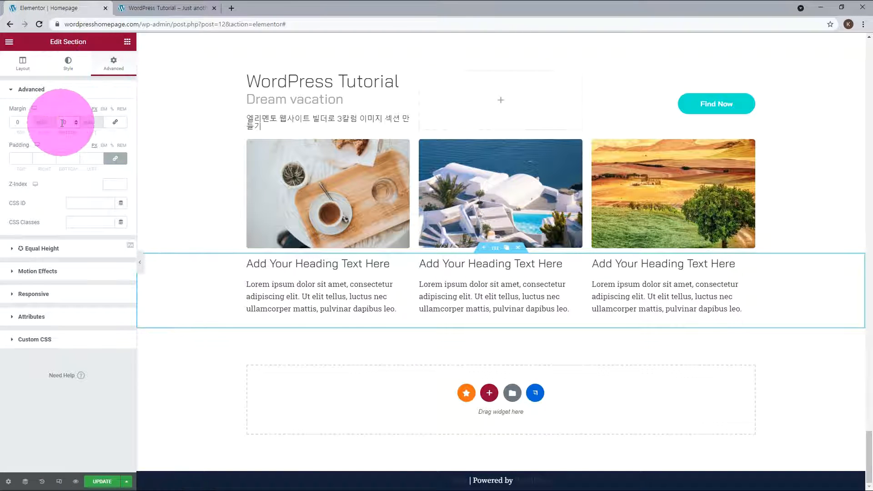
pyautogui.click(113, 158)
pyautogui.click(63, 158)
pyautogui.write('50')
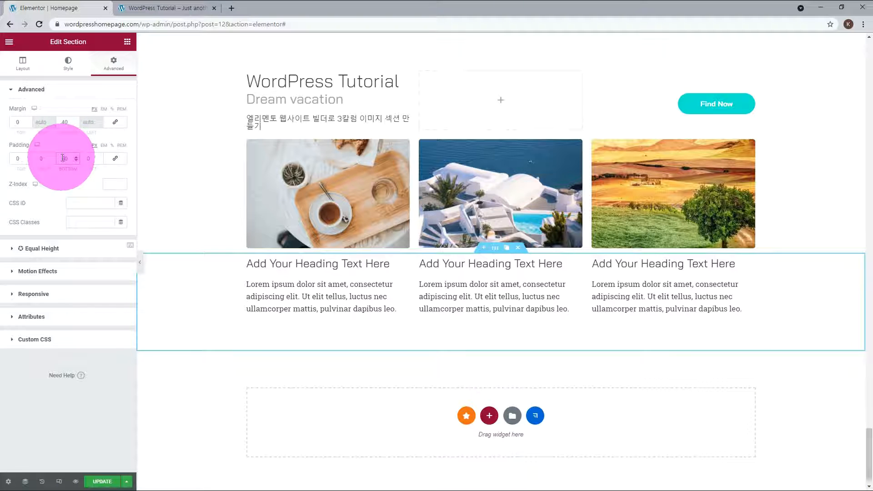
# Step: Save the page changes and reload the published homepage to check the new spacing
pyautogui.click(103, 481)
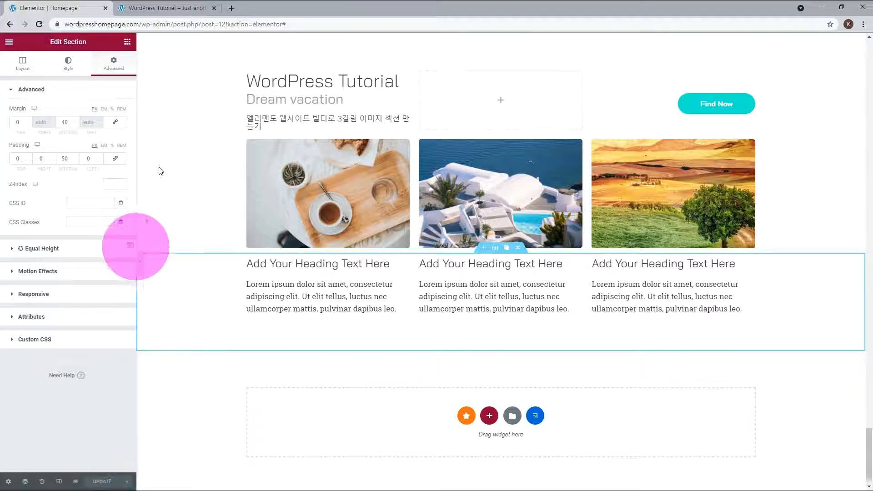
pyautogui.click(163, 12)
pyautogui.press('F5')
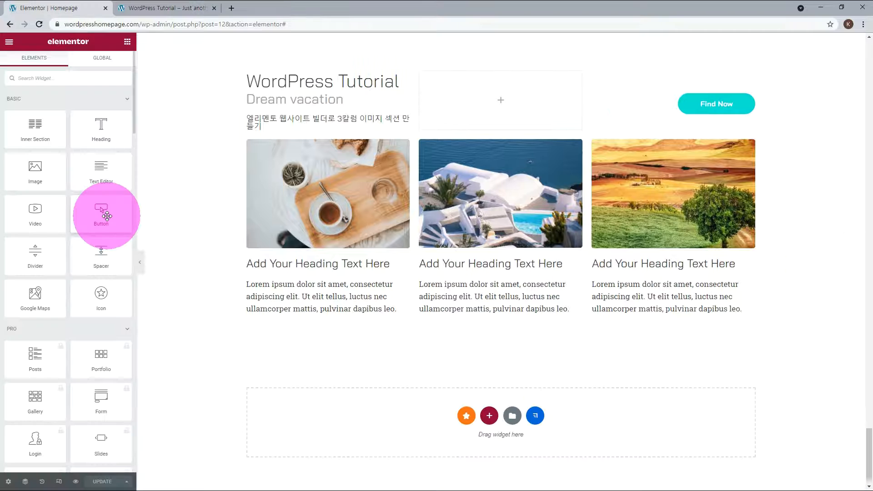
# Step: Add a Button widget above each of the three images
pyautogui.moveTo(107, 216); pyautogui.dragTo(308, 156)
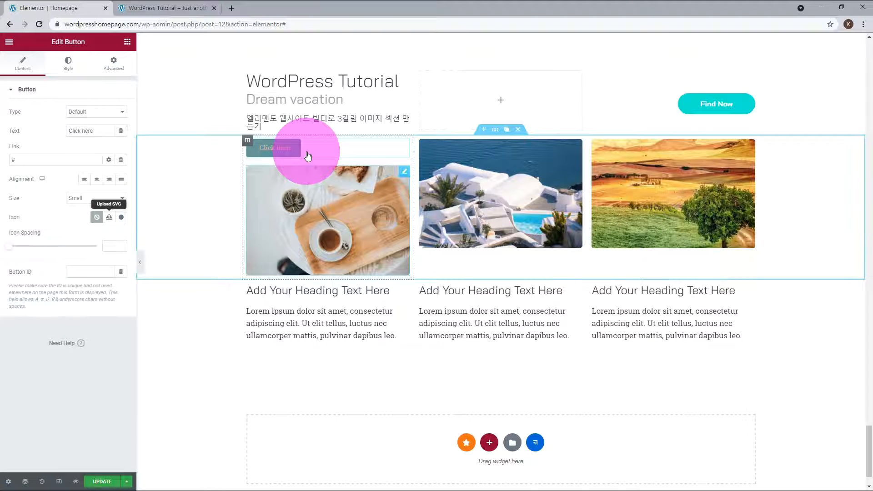
pyautogui.click(499, 105)
pyautogui.moveTo(105, 214); pyautogui.dragTo(463, 151)
pyautogui.click(492, 99)
pyautogui.moveTo(105, 214); pyautogui.dragTo(639, 158)
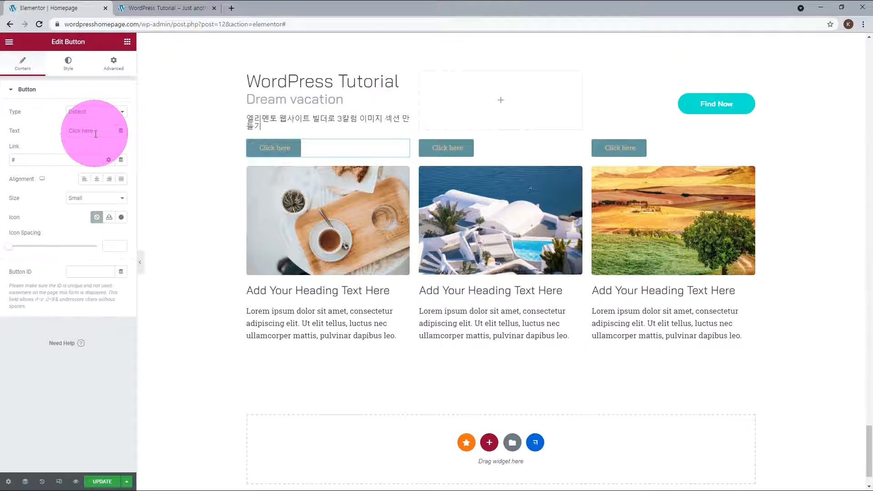
# Step: Label the three new buttons "Coffee", "Beach" and "Tree", matching the images below them
pyautogui.moveTo(100, 130); pyautogui.dragTo(25, 130)
pyautogui.write('Coffee')
pyautogui.click(577, 145)
pyautogui.moveTo(101, 130); pyautogui.dragTo(49, 127)
pyautogui.write('Grech')
pyautogui.click(750, 145)
pyautogui.moveTo(103, 131); pyautogui.dragTo(50, 130)
pyautogui.write('Tree')
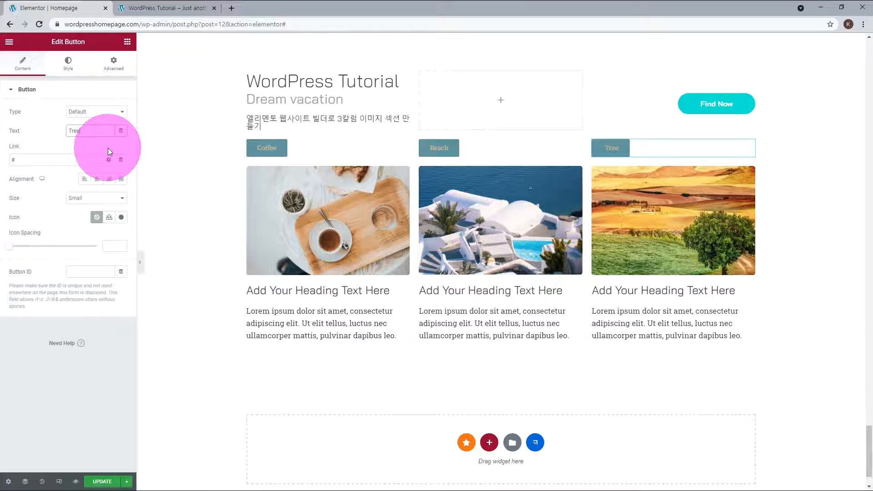
# Step: Align the Tree, Beach and Coffee buttons to the right of their columns
pyautogui.click(109, 179)
pyautogui.click(578, 145)
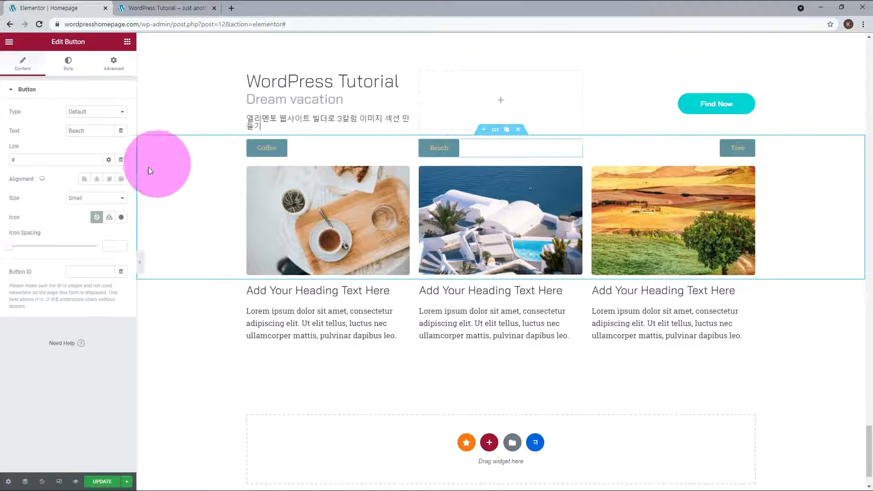
pyautogui.click(111, 179)
pyautogui.click(404, 145)
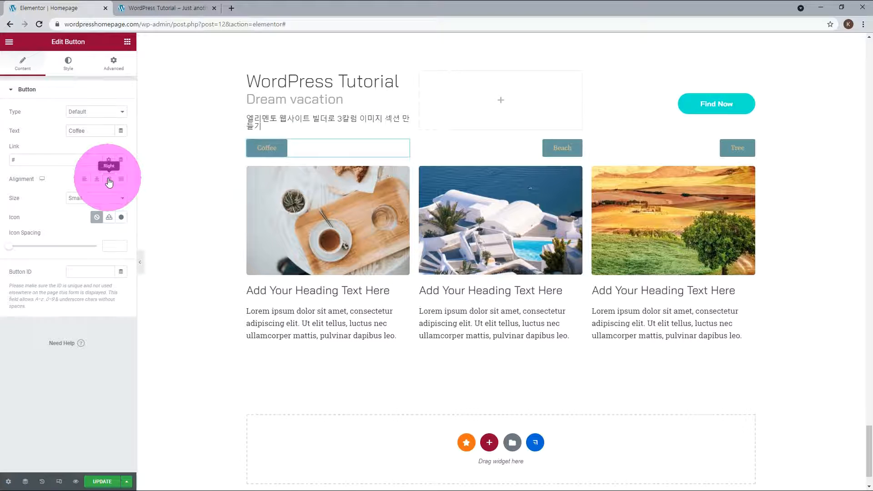
pyautogui.click(110, 180)
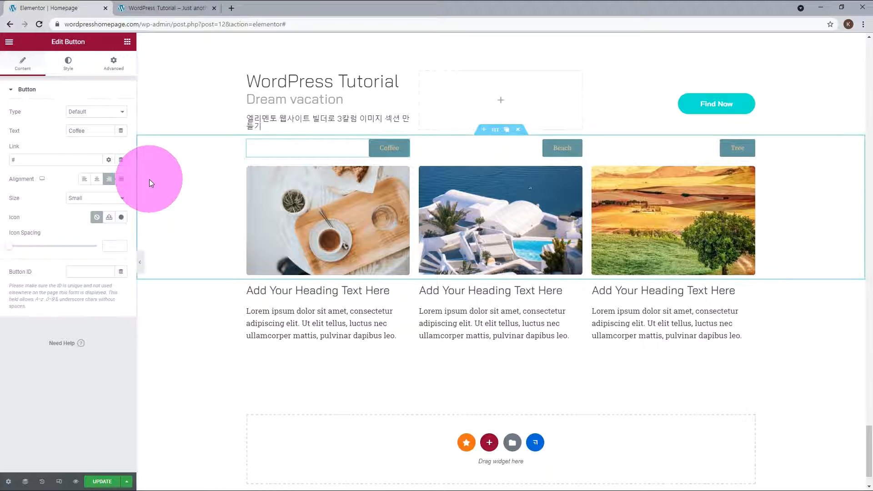
# Step: Set the Coffee button's text color to the white global color
pyautogui.click(68, 62)
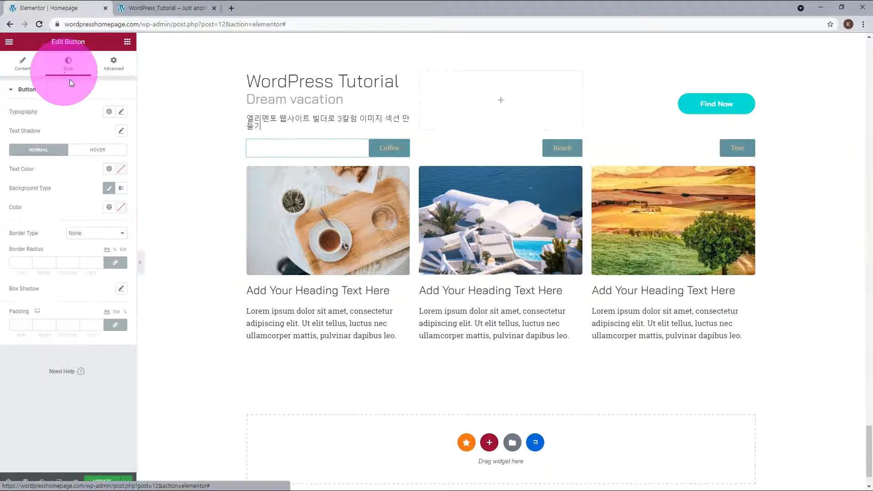
pyautogui.click(109, 170)
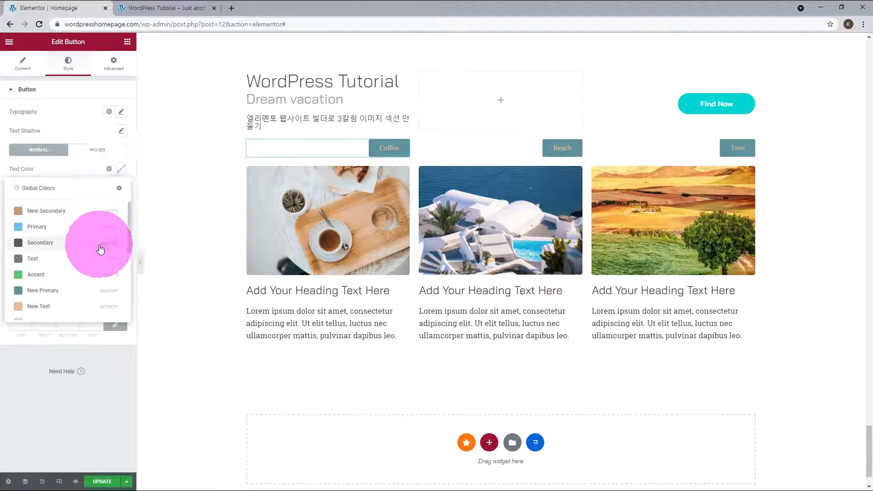
pyautogui.scroll(-3, 97, 248)
pyautogui.click(66, 281)
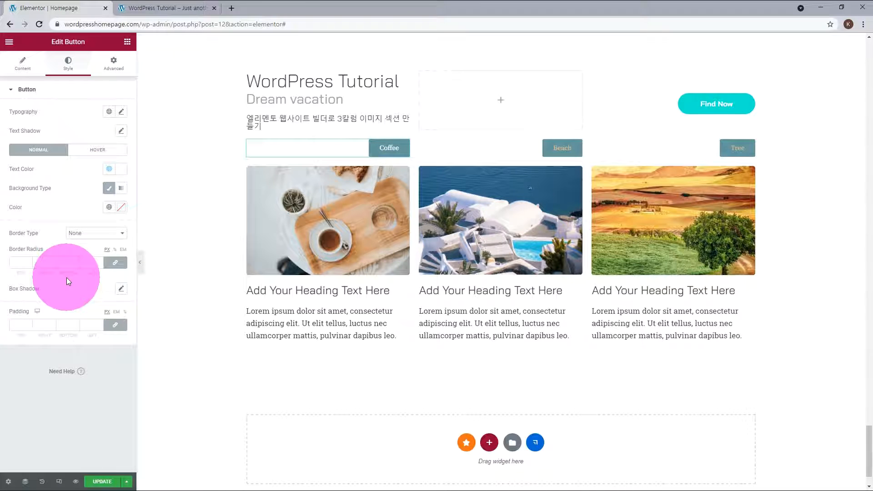
# Step: Set the Coffee button's background color to turquoise #00EAD3 and apply a global font to its label
pyautogui.click(121, 207)
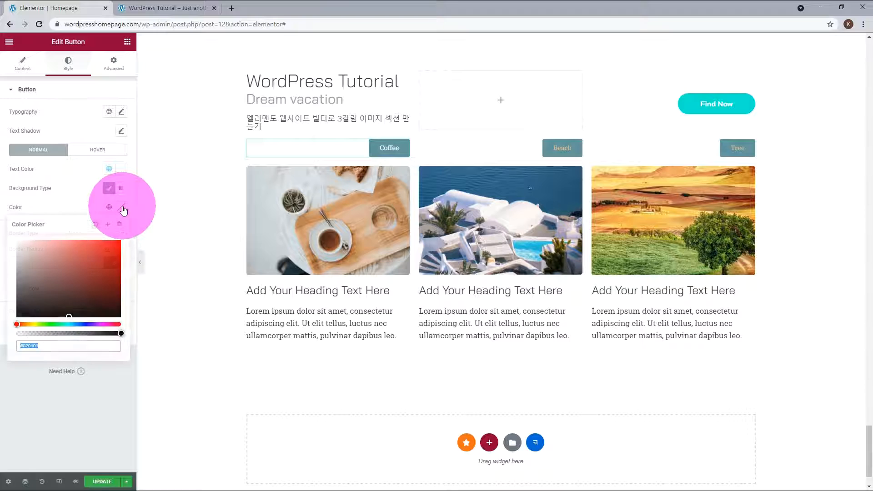
pyautogui.click(23, 346)
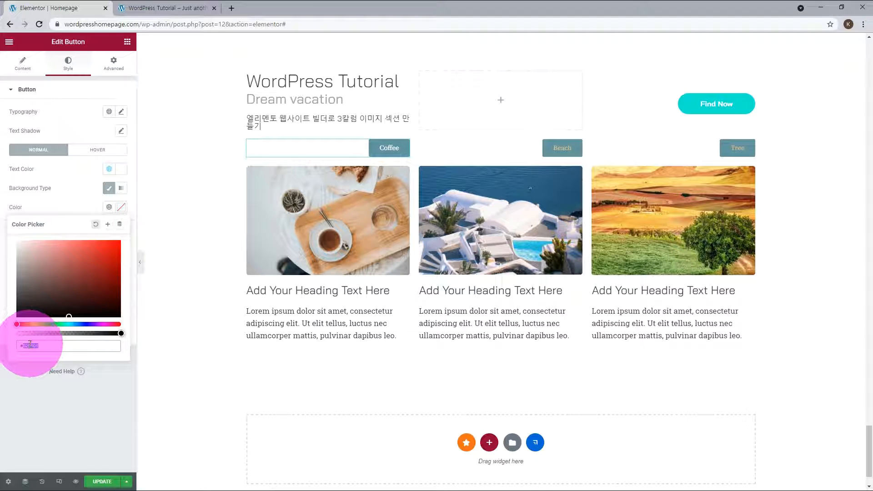
pyautogui.write('00BAD3')
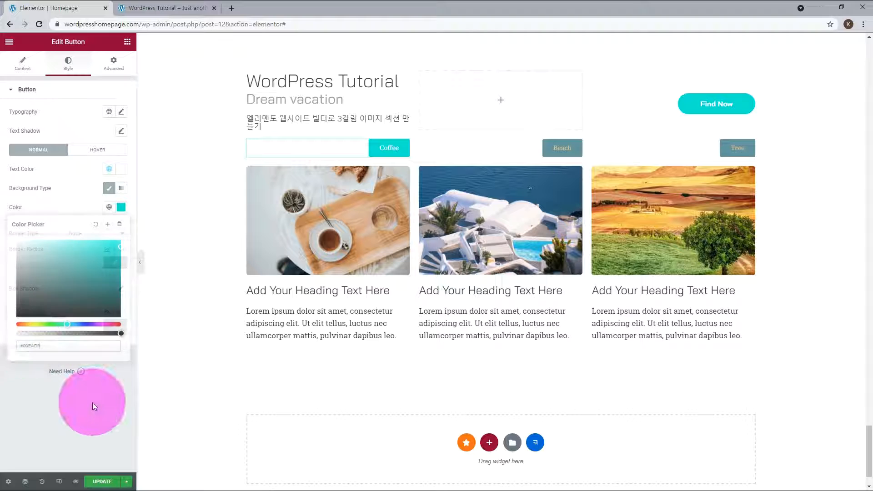
pyautogui.click(92, 402)
pyautogui.click(109, 112)
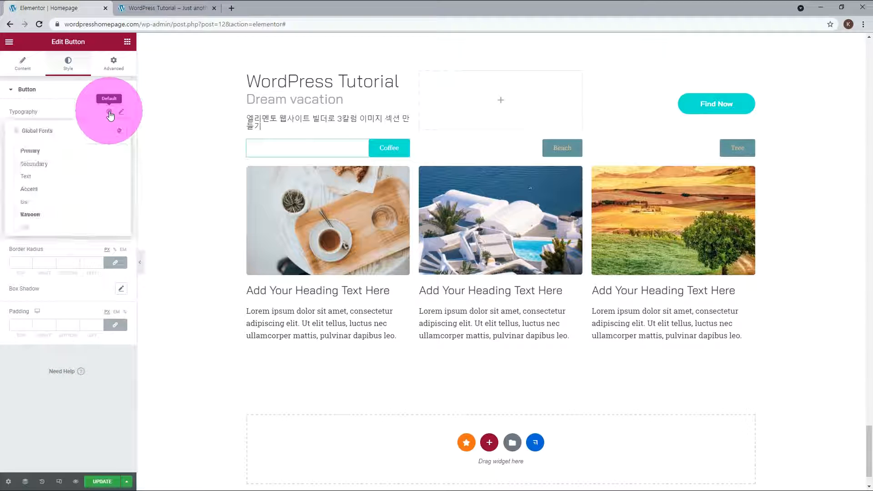
pyautogui.click(32, 201)
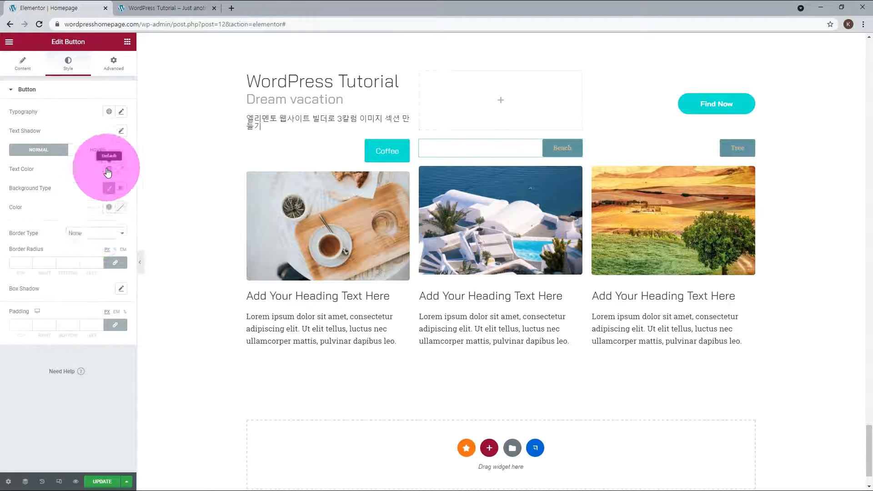
# Step: Give the Beach and Tree buttons the same white text, global font and turquoise background as the Coffee button
pyautogui.click(121, 207)
pyautogui.click(29, 351)
pyautogui.click(92, 209)
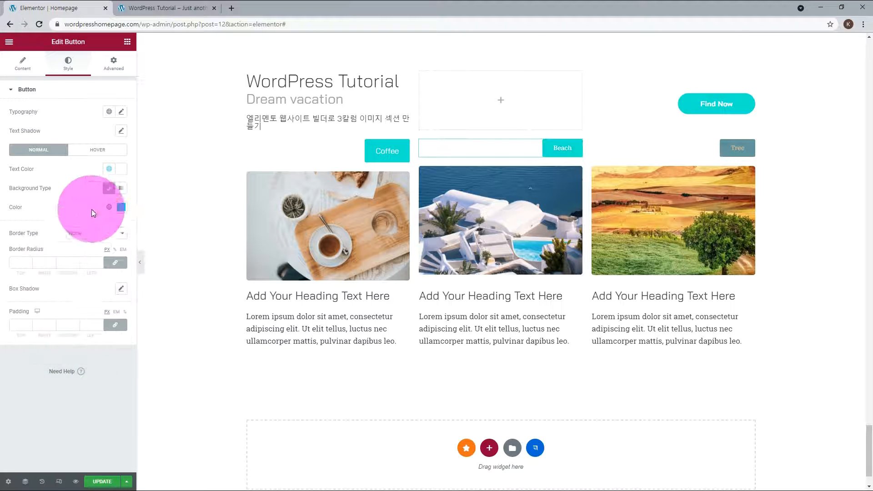
pyautogui.click(72, 73)
pyautogui.click(110, 207)
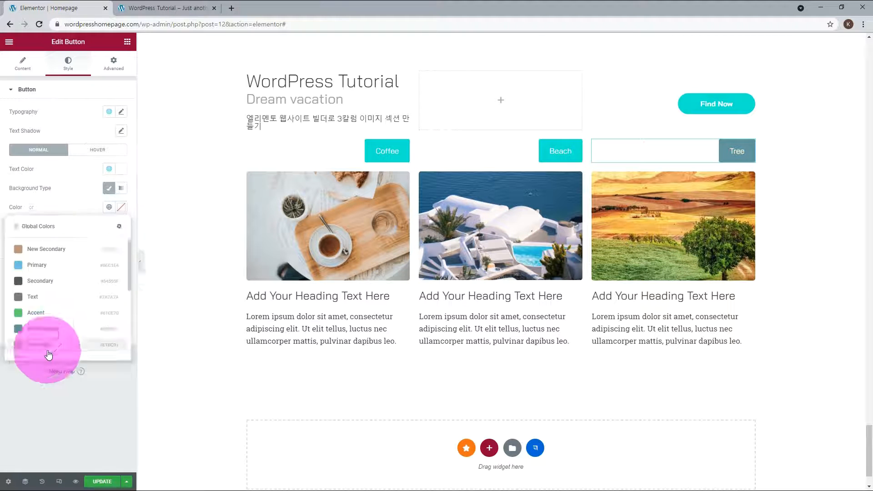
pyautogui.click(29, 351)
# Step: Set the label font size to 12 and the border radius to 50 px on the Coffee, Beach and Tree buttons
pyautogui.click(339, 146)
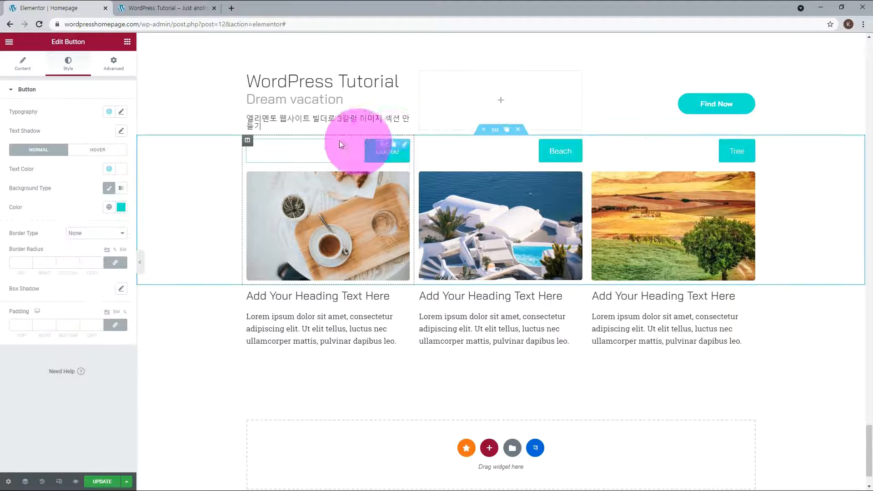
pyautogui.click(122, 112)
pyautogui.click(106, 184)
pyautogui.write('12')
pyautogui.click(61, 107)
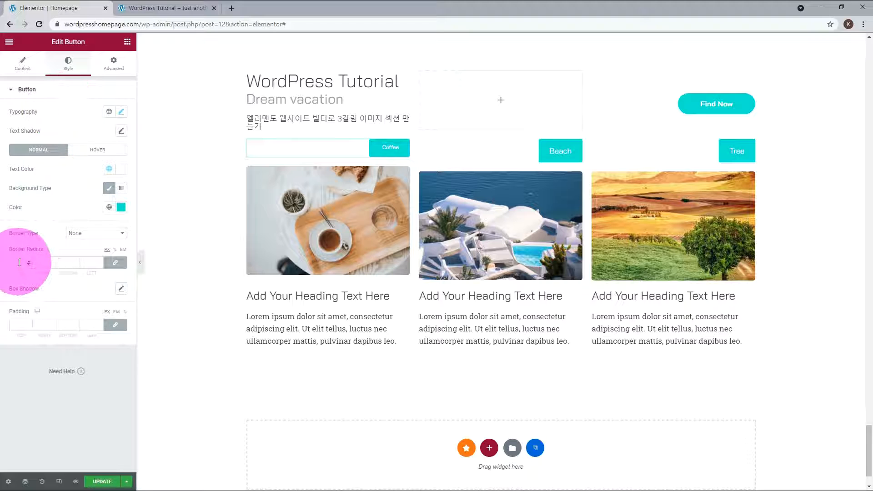
pyautogui.write('50')
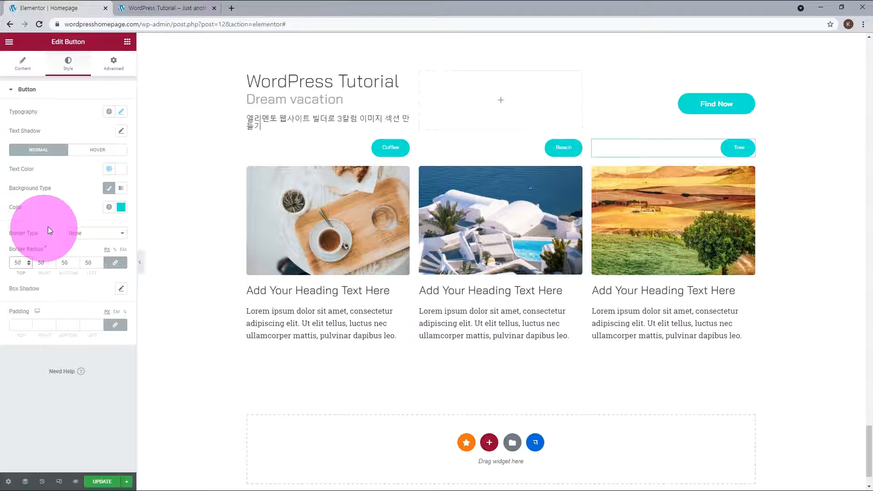
# Step: Set the padding of the Coffee, Beach and Tree buttons to 6 px top and bottom and 20 px right and left
pyautogui.click(347, 150)
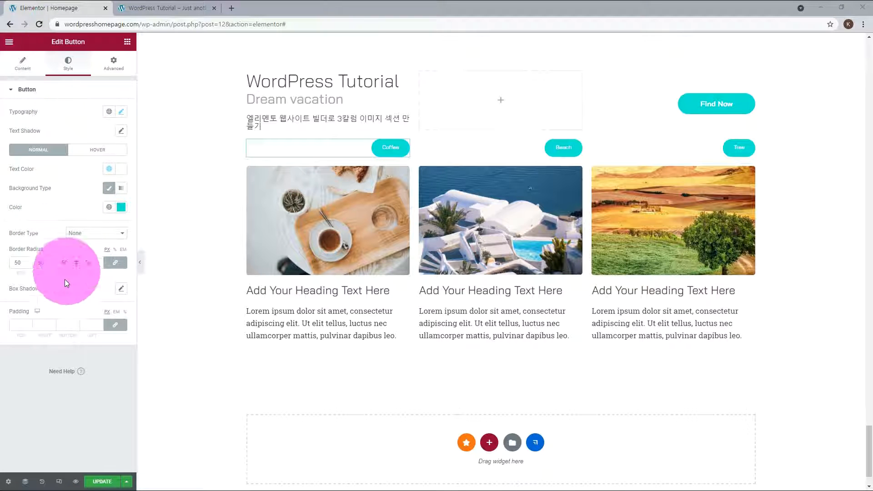
pyautogui.click(21, 326)
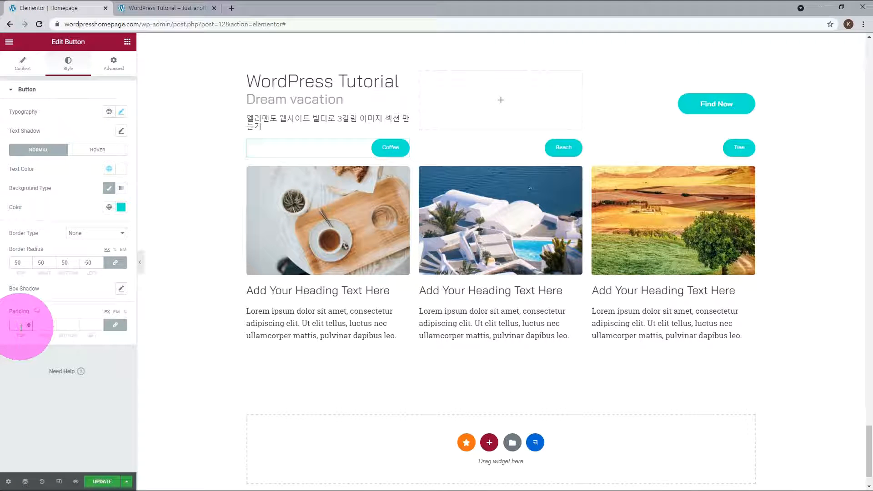
pyautogui.write('6')
pyautogui.click(72, 328)
pyautogui.write('6')
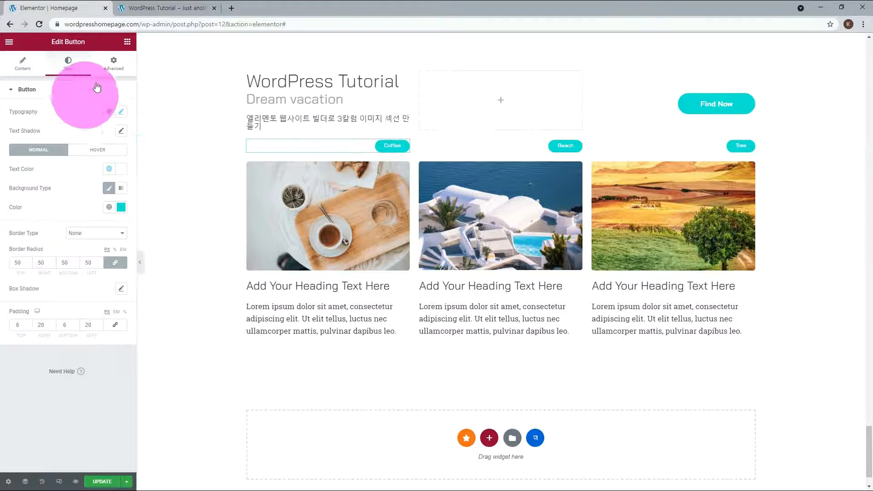
# Step: Position the Coffee button absolutely over its image with a vertical offset of 20 px and a horizontal offset of -20 px
pyautogui.click(112, 68)
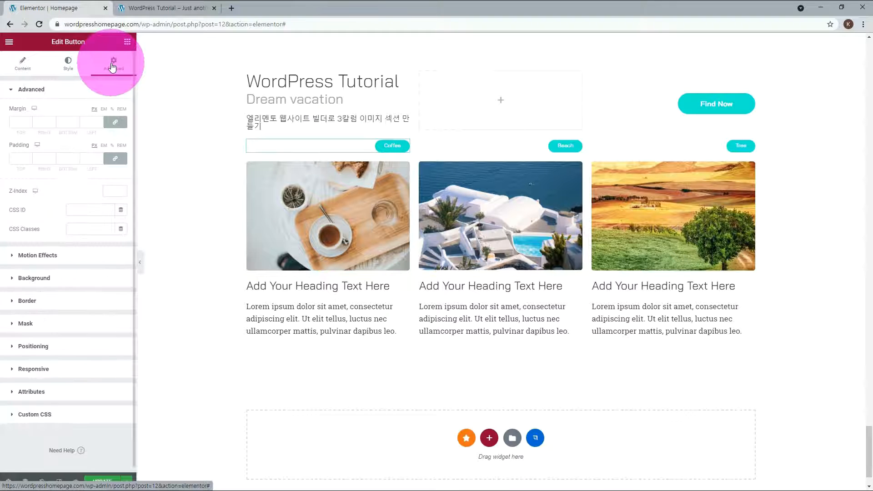
pyautogui.click(38, 346)
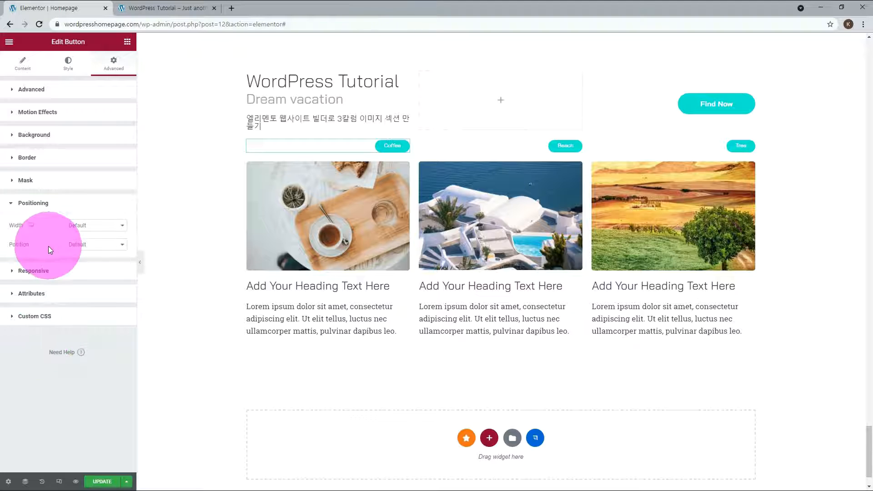
pyautogui.click(105, 247)
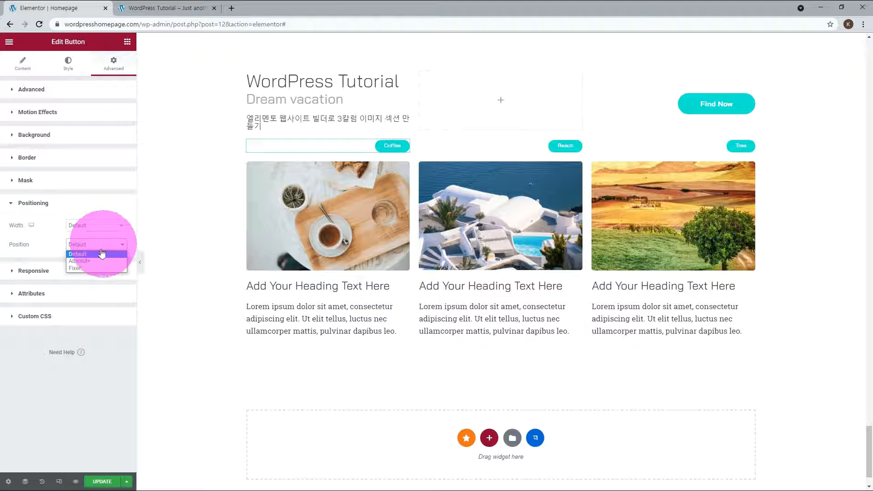
pyautogui.click(93, 261)
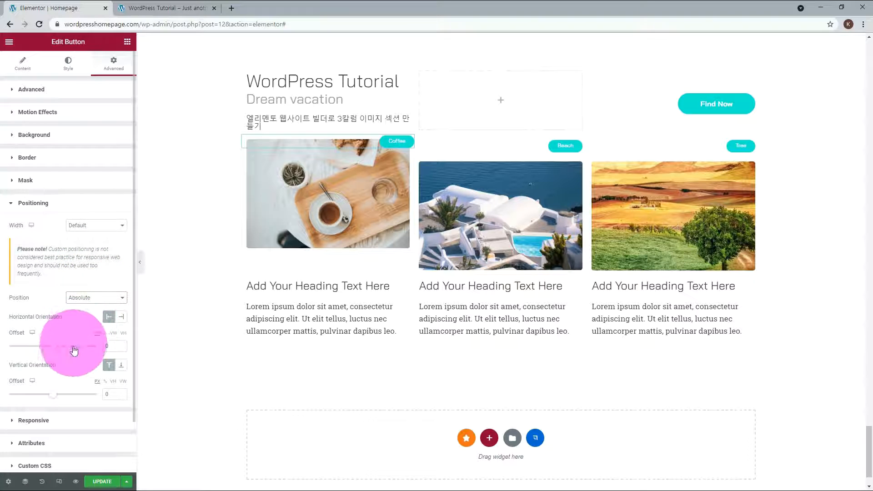
pyautogui.moveTo(53, 396); pyautogui.dragTo(53, 398)
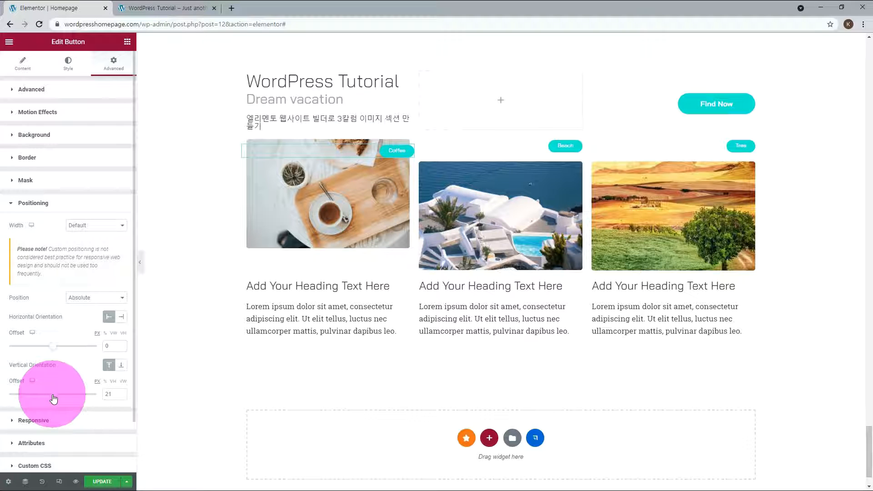
pyautogui.click(120, 396)
pyautogui.doubleClick(120, 345)
pyautogui.write('-20')
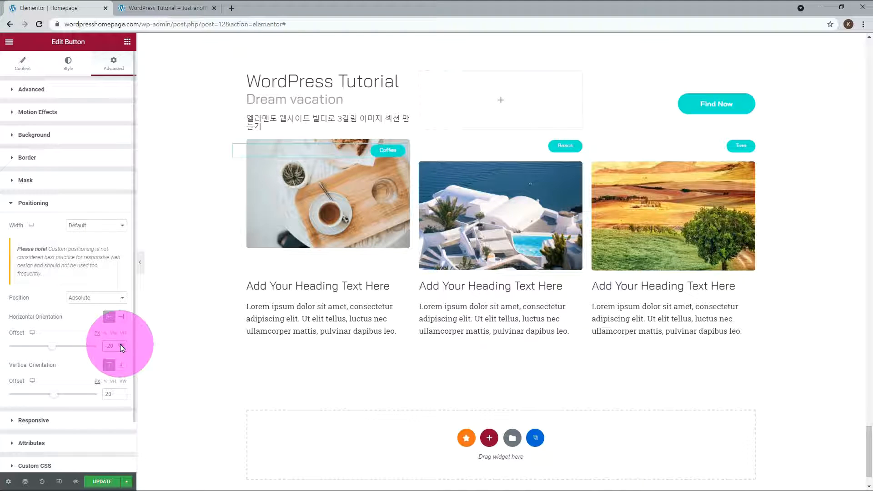
# Step: Position the Beach and Tree buttons absolutely over their images with a horizontal offset of -20 px and a vertical offset of 20 px
pyautogui.click(578, 146)
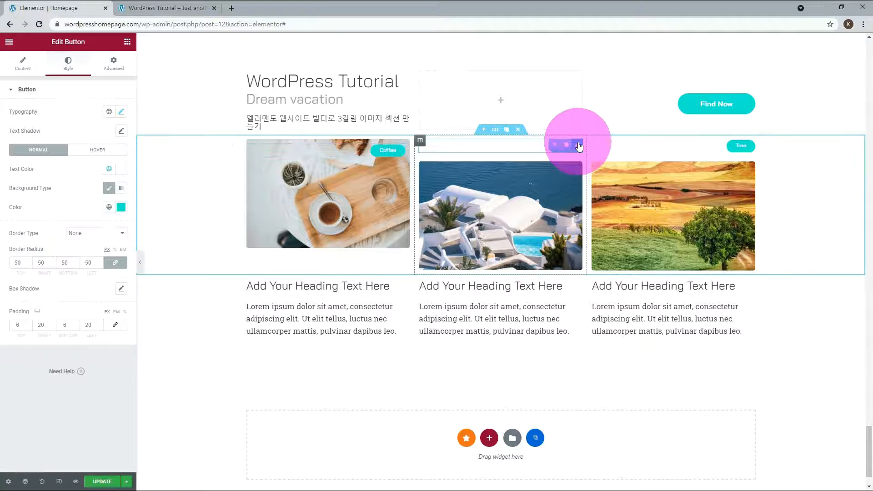
pyautogui.click(113, 66)
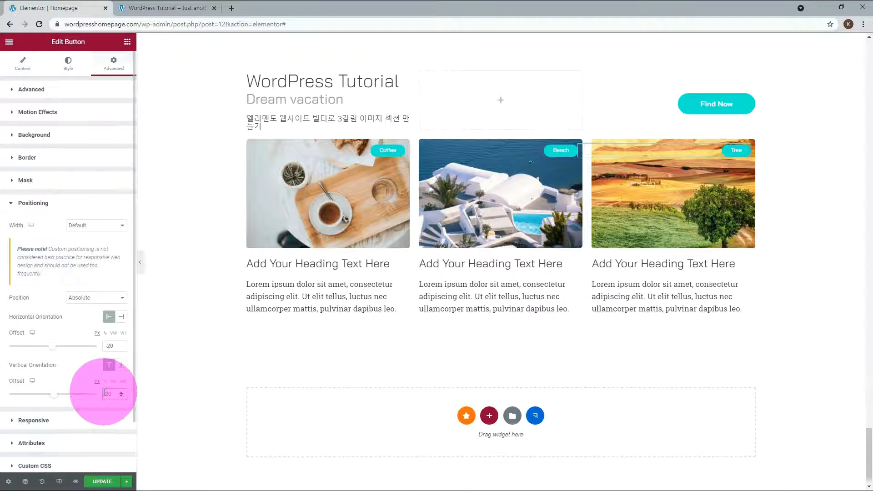
# Step: Reload the published homepage to check the label buttons placed over the images
pyautogui.click(176, 10)
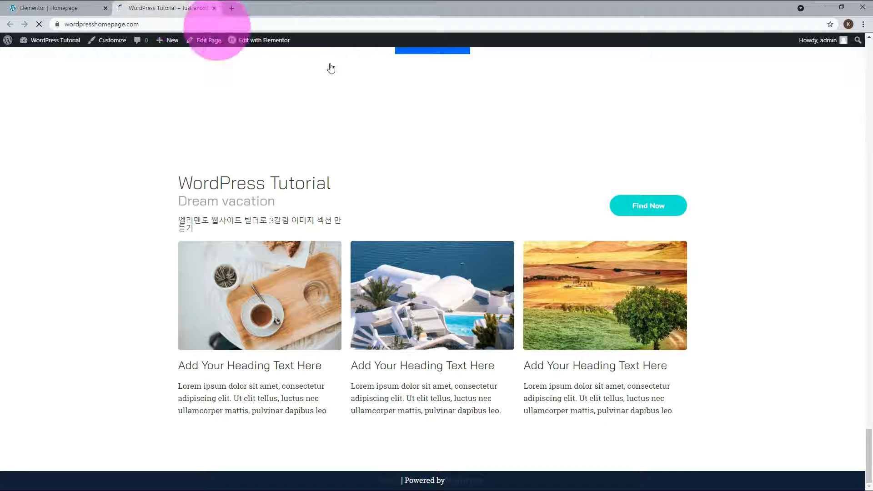
pyautogui.click(803, 274)
pyautogui.press('F5')
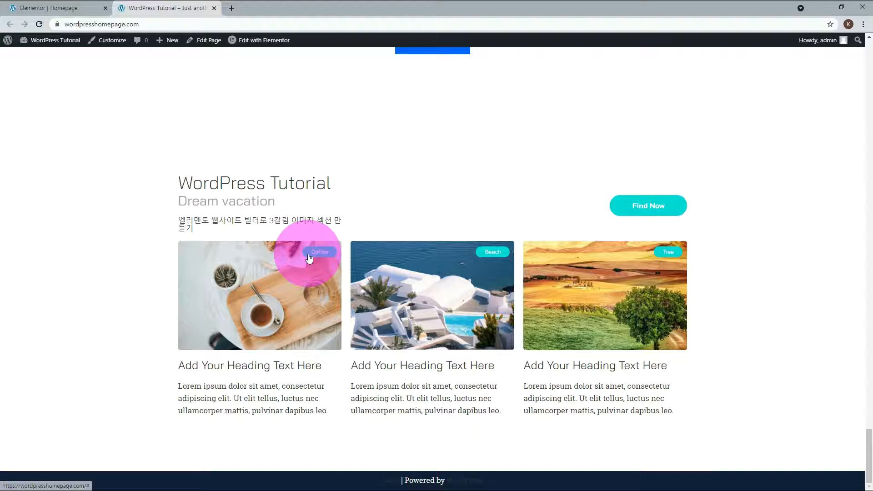
# Step: Set the hover background color of the three image label buttons to #94D0CC in the Elementor editor
pyautogui.click(3, 6)
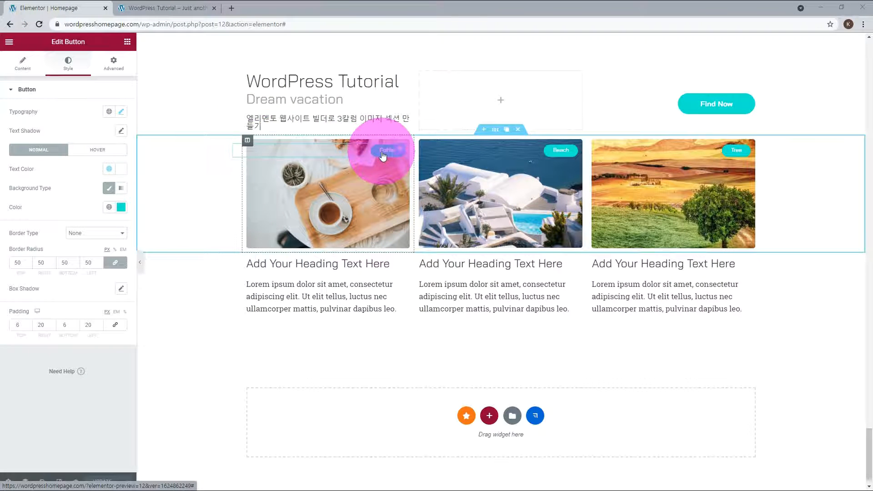
pyautogui.click(101, 153)
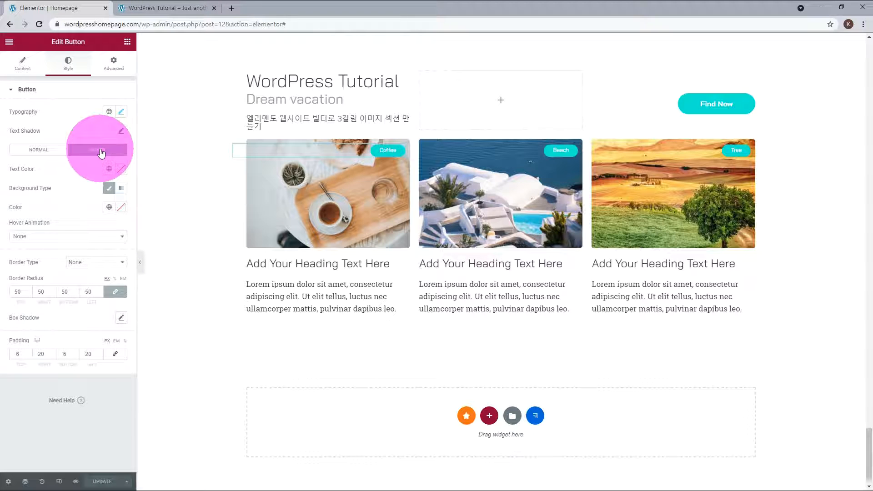
pyautogui.click(122, 208)
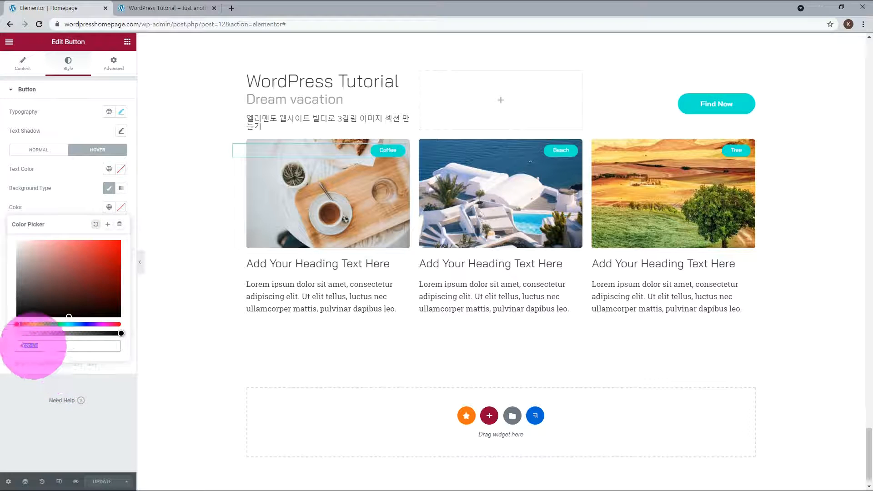
pyautogui.hotkey('ctrl', 'v')
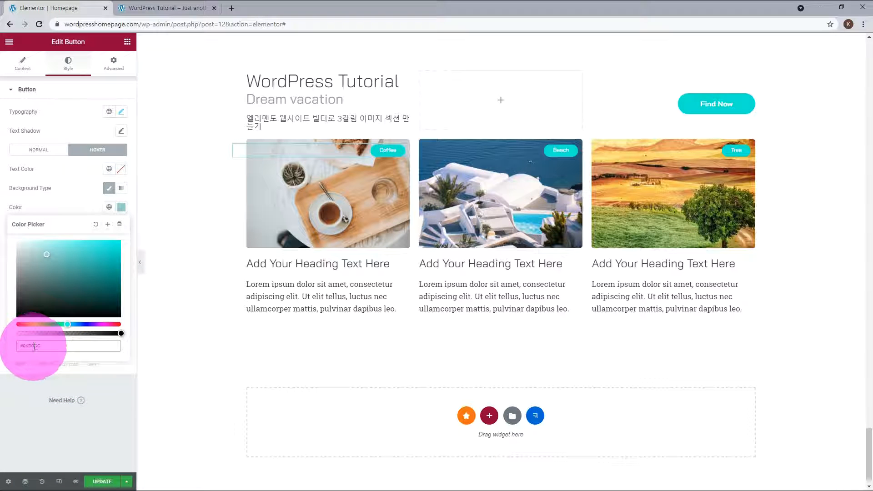
pyautogui.click(27, 393)
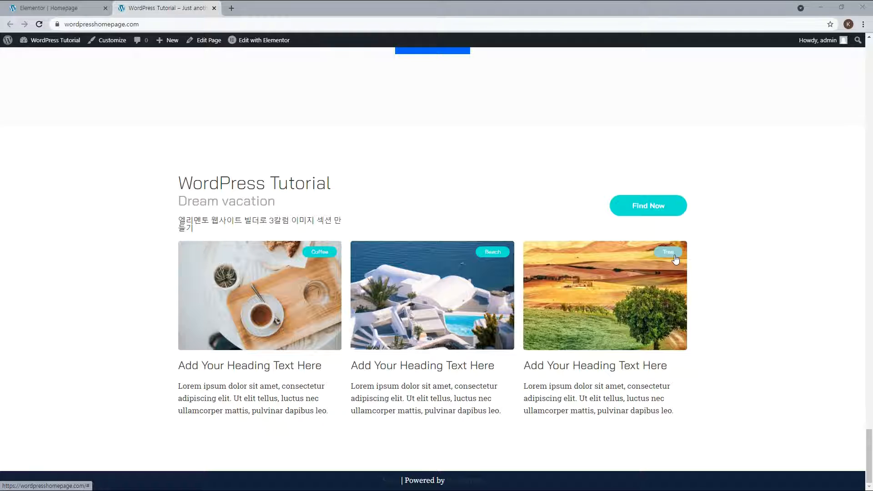
# Step: Open the Orbit Fox plugin page in the WordPress dashboard and examine its available modules
pyautogui.click(405, 124)
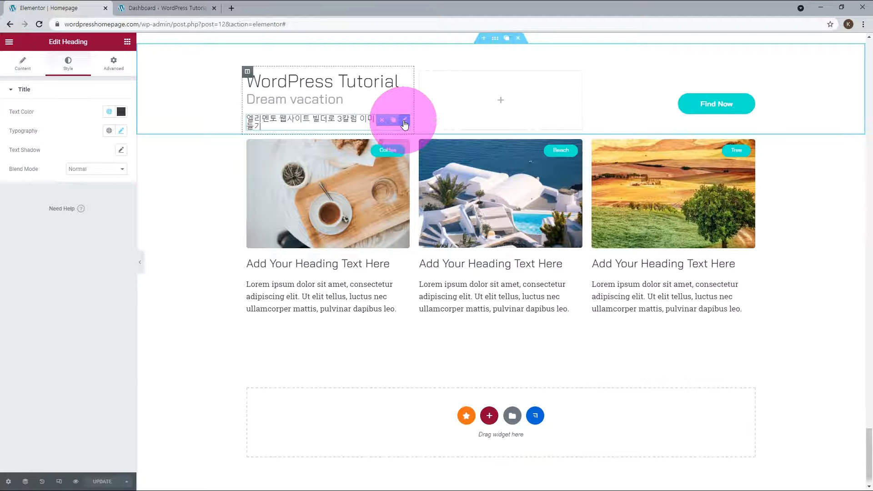
pyautogui.click(184, 7)
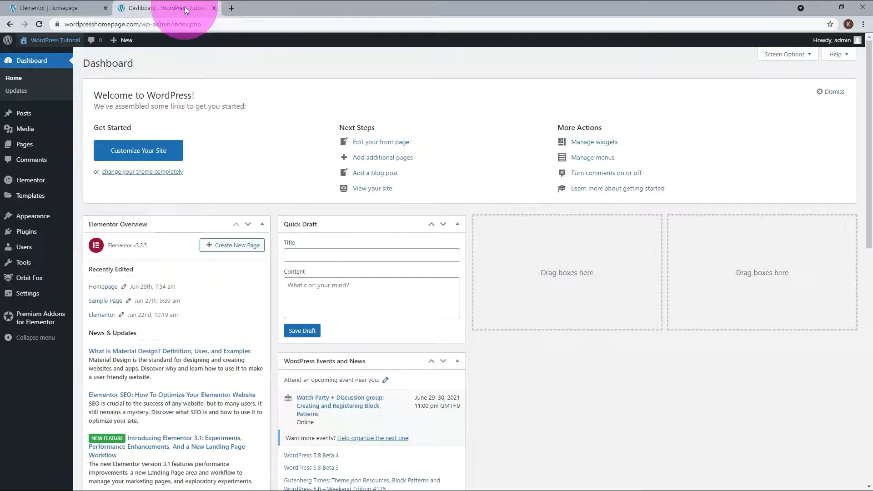
pyautogui.click(33, 283)
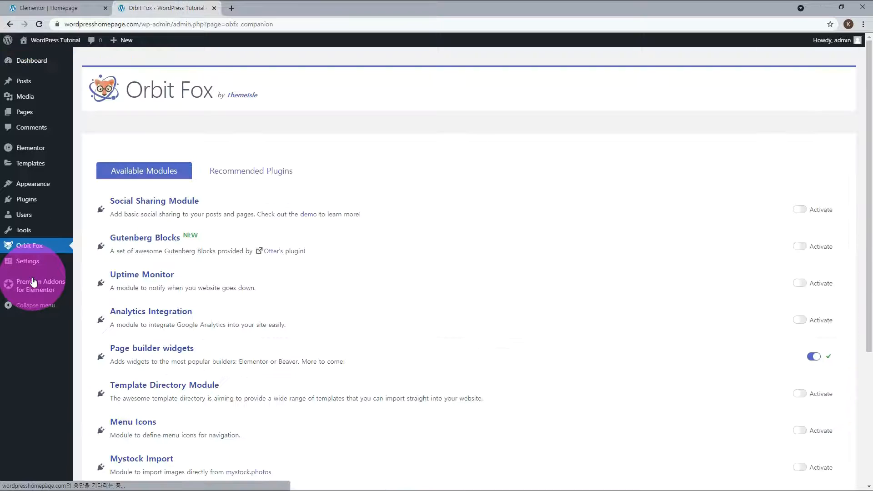
pyautogui.scroll(-4, 468, 309)
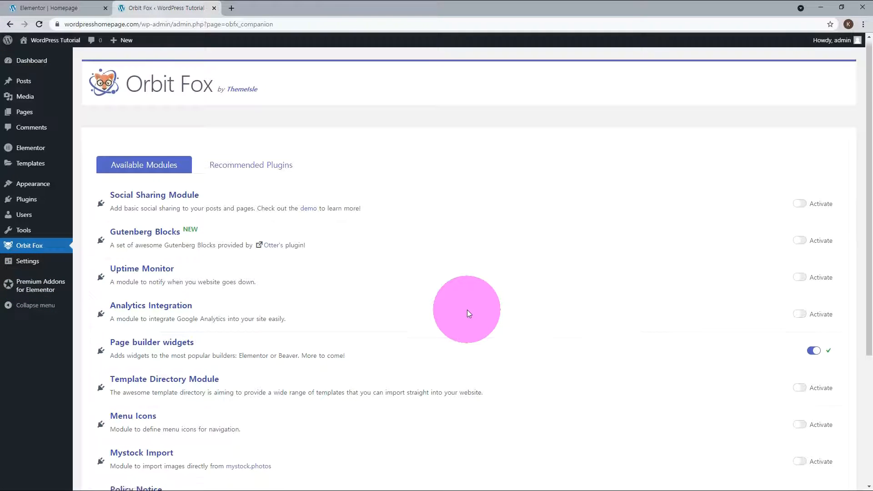
# Step: Activate the Custom fonts module of Orbit Fox and open the Custom Fonts page in the WordPress dashboard
pyautogui.click(814, 388)
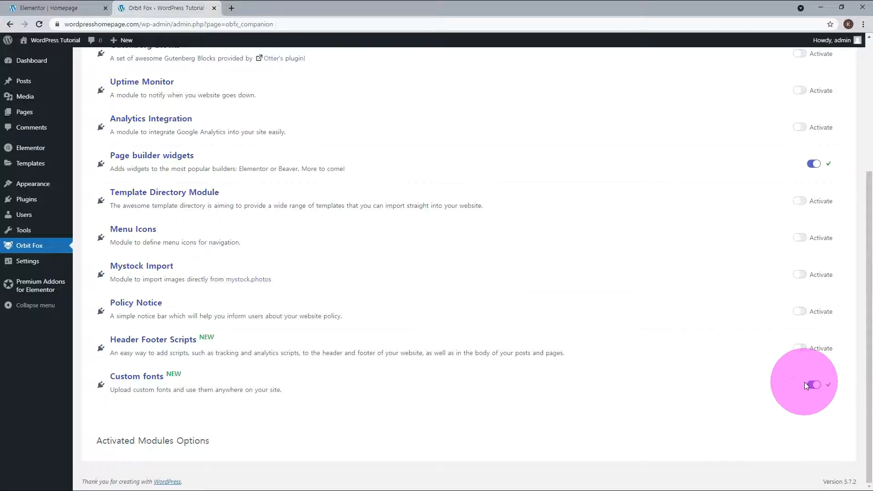
pyautogui.click(39, 24)
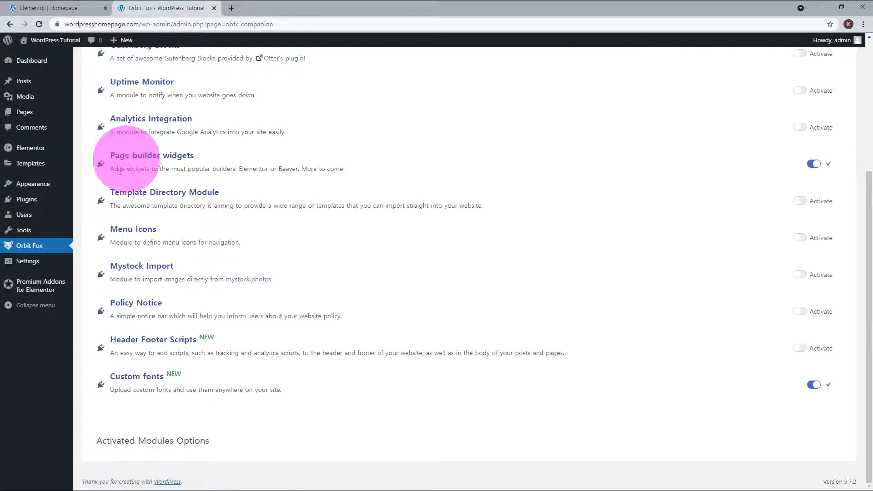
pyautogui.moveTo(43, 188)
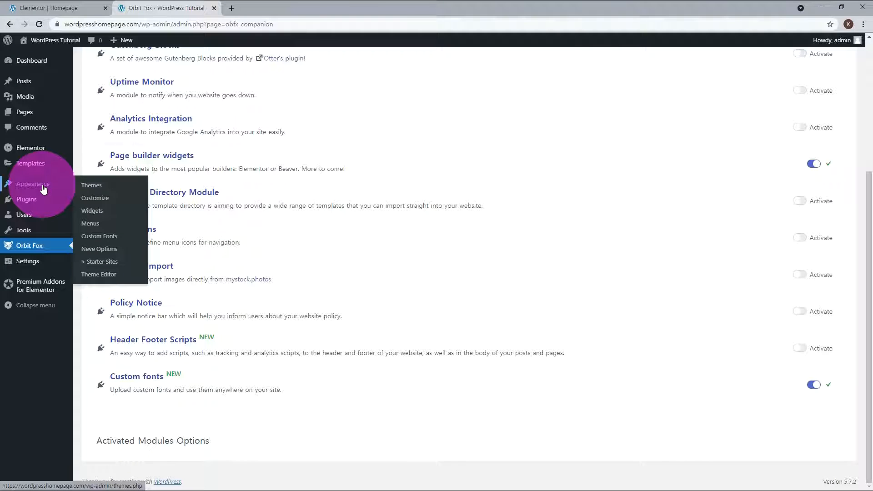
pyautogui.click(117, 239)
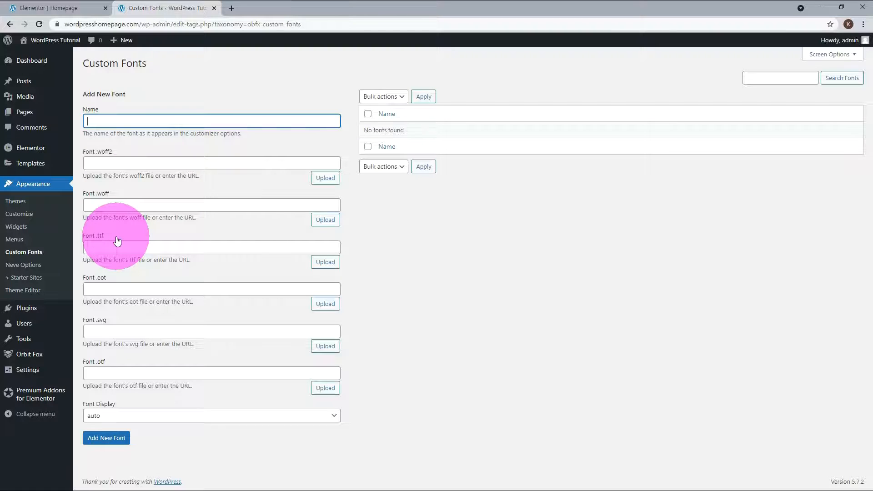
# Step: Open the 카페24 써라운드에어 font page on noonnu.cc and read its license text
pyautogui.click(270, 9)
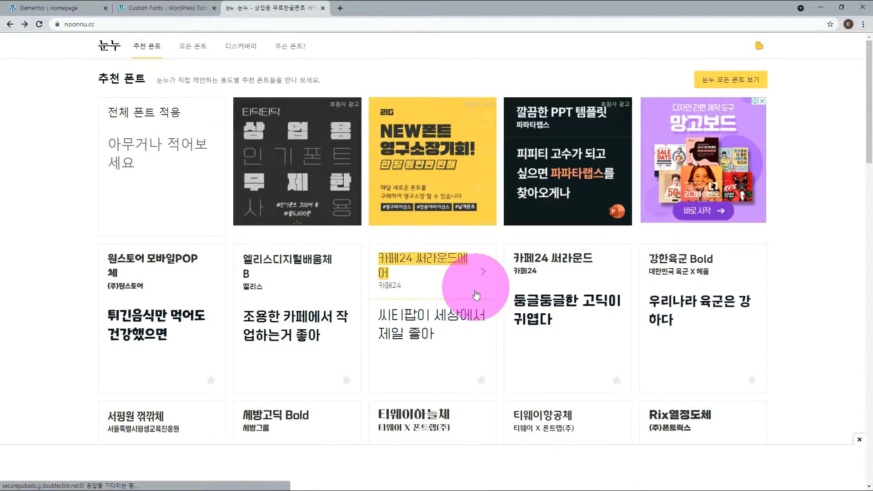
pyautogui.click(428, 272)
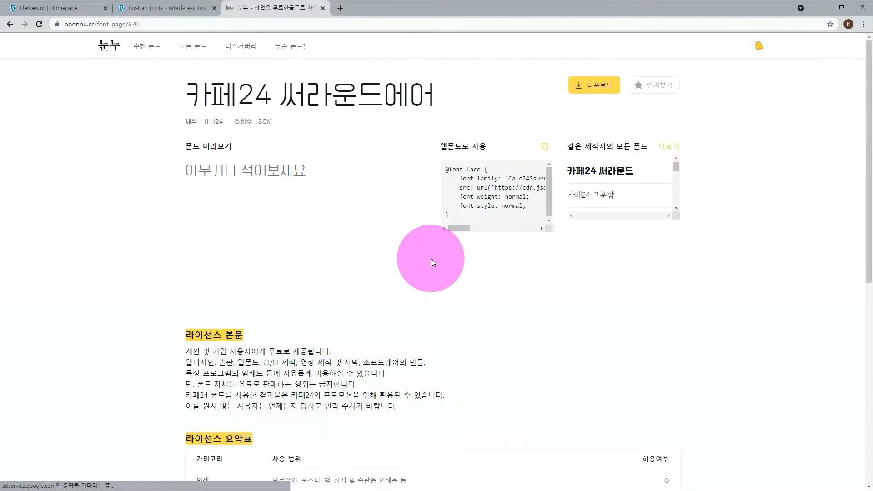
pyautogui.scroll(-5, 363, 269)
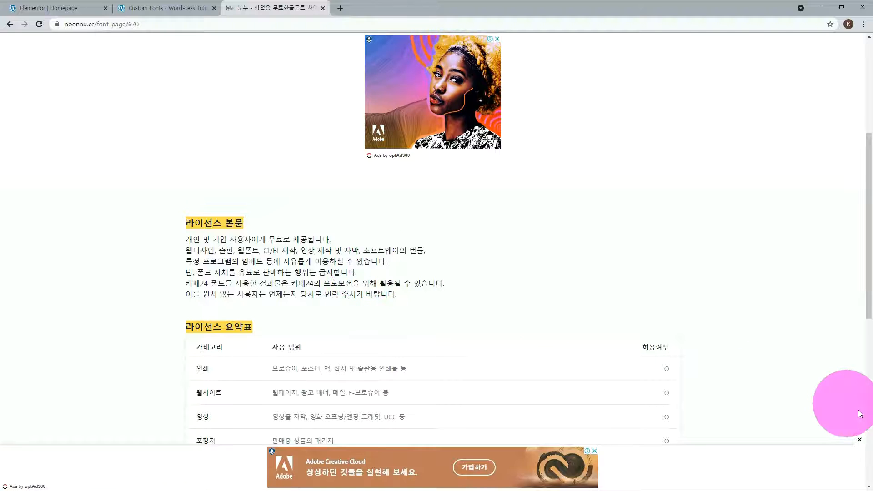
pyautogui.click(858, 440)
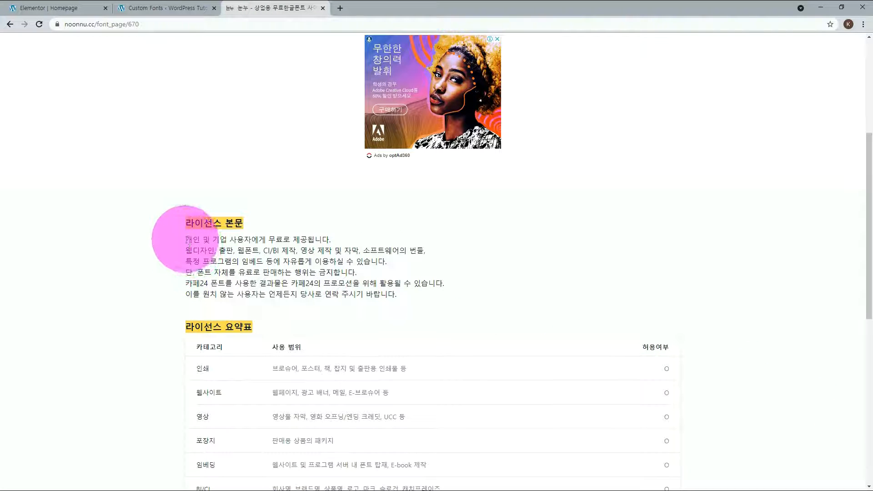
pyautogui.moveTo(185, 244); pyautogui.dragTo(404, 296)
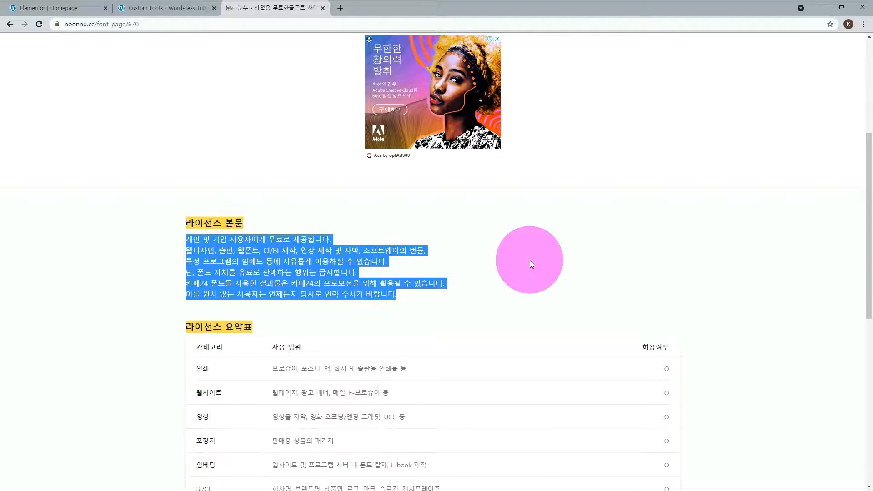
# Step: Go to the Cafe24 font site from the font's page and download the 카페24 써라운드 에어 font archive
pyautogui.scroll(5, 531, 260)
pyautogui.click(587, 86)
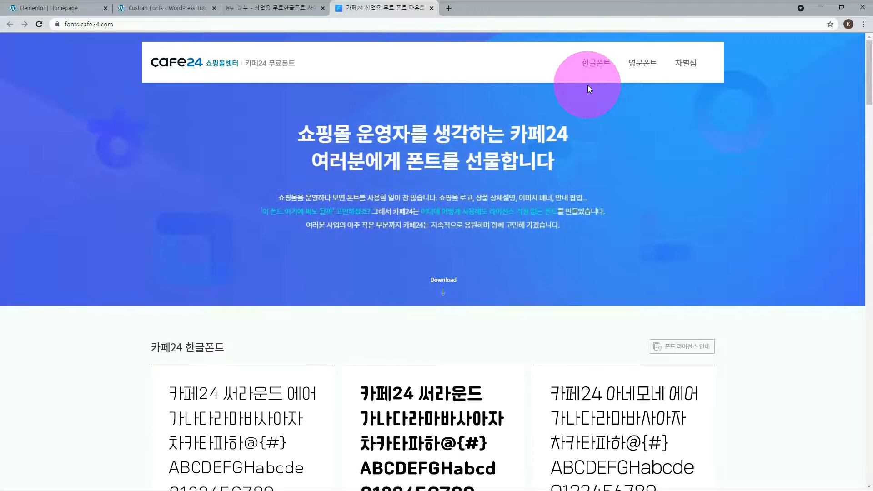
pyautogui.scroll(-5, 716, 283)
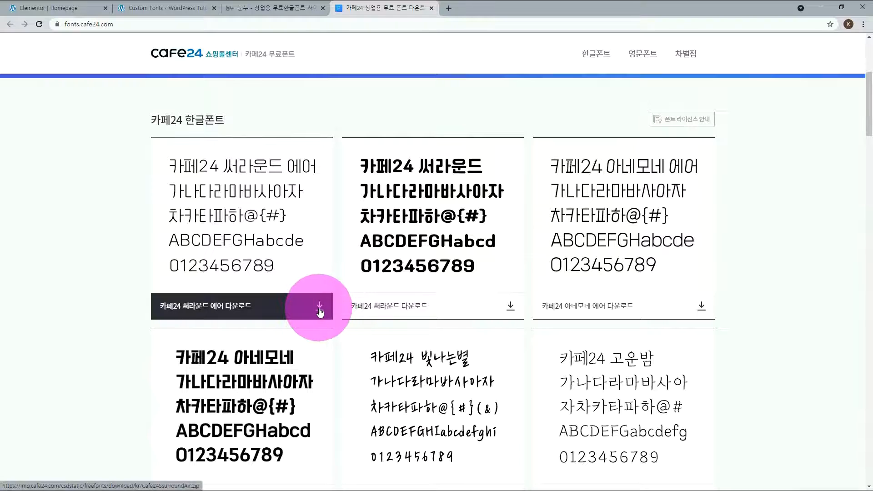
pyautogui.click(319, 309)
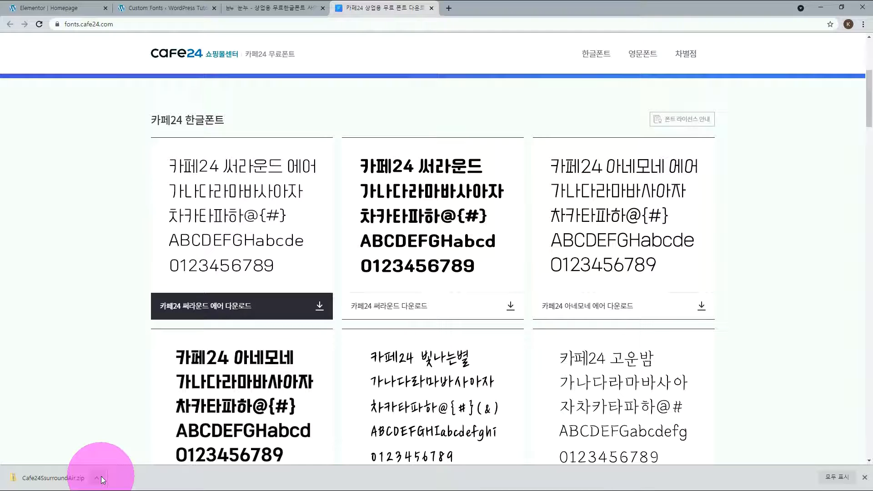
# Step: Return to the Custom Fonts page in WordPress and upload Cafe24SsurroundAir.ttf as the new font's TTF file
pyautogui.click(163, 7)
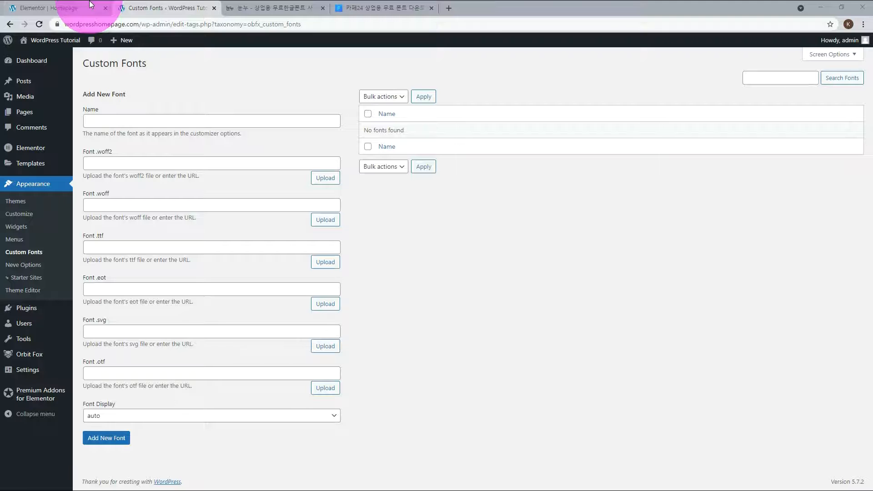
pyautogui.click(325, 261)
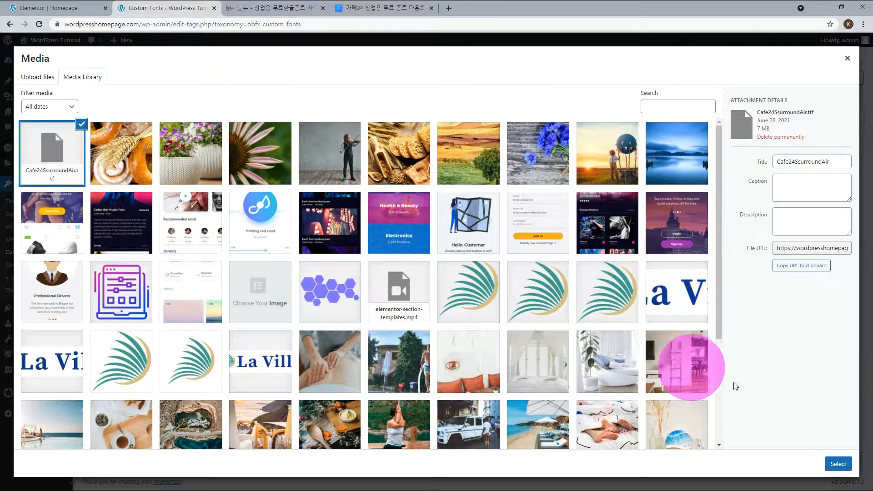
pyautogui.click(837, 464)
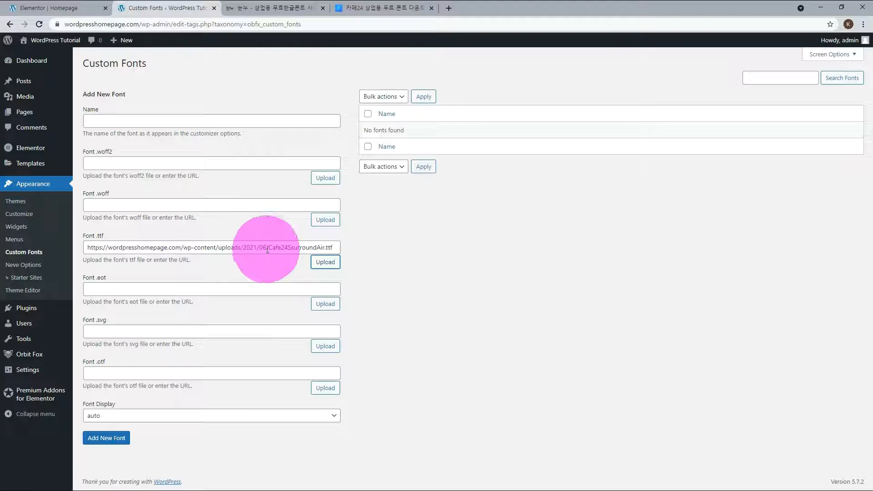
# Step: Name the new font Cafe24SsurroundAir, copying the name from its file URL, and add it to the custom fonts
pyautogui.moveTo(268, 247); pyautogui.dragTo(322, 247)
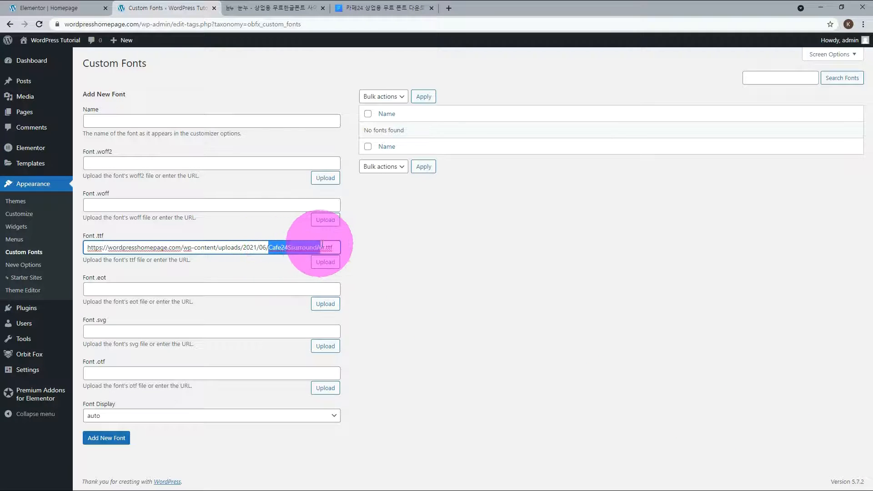
pyautogui.hotkey('ctrl', 'c')
pyautogui.click(143, 120)
pyautogui.hotkey('ctrl', 'v')
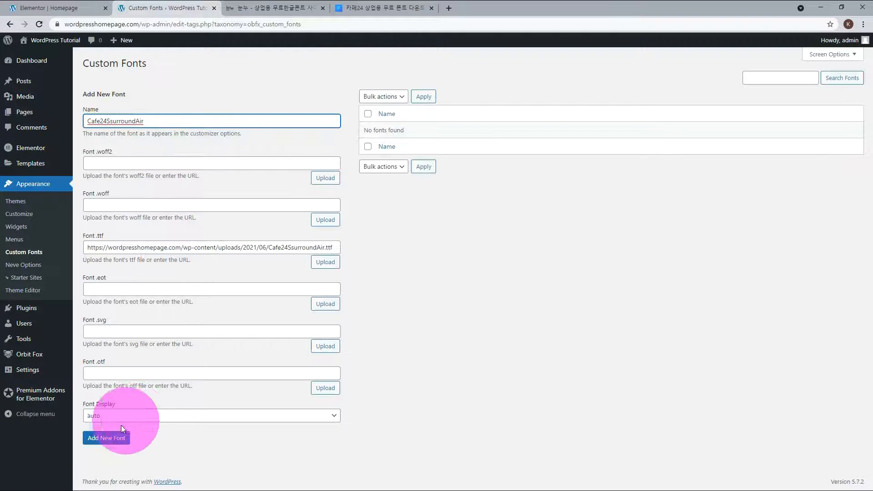
pyautogui.click(106, 439)
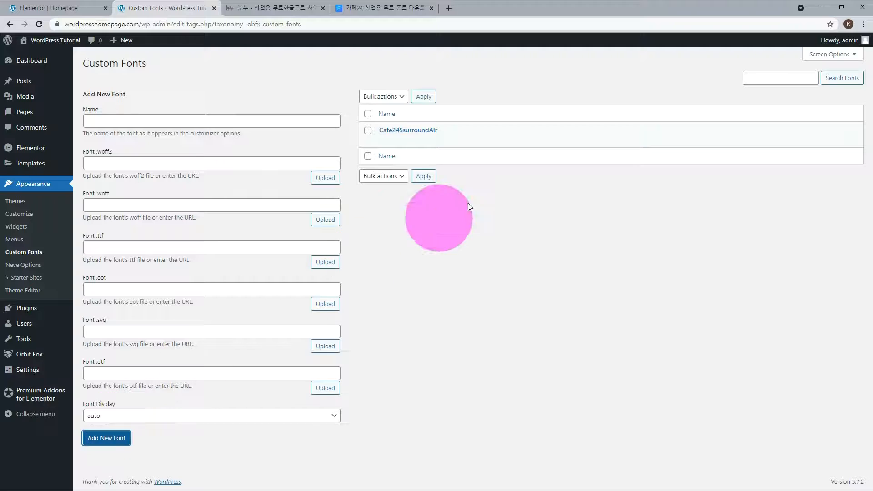
pyautogui.moveTo(421, 136)
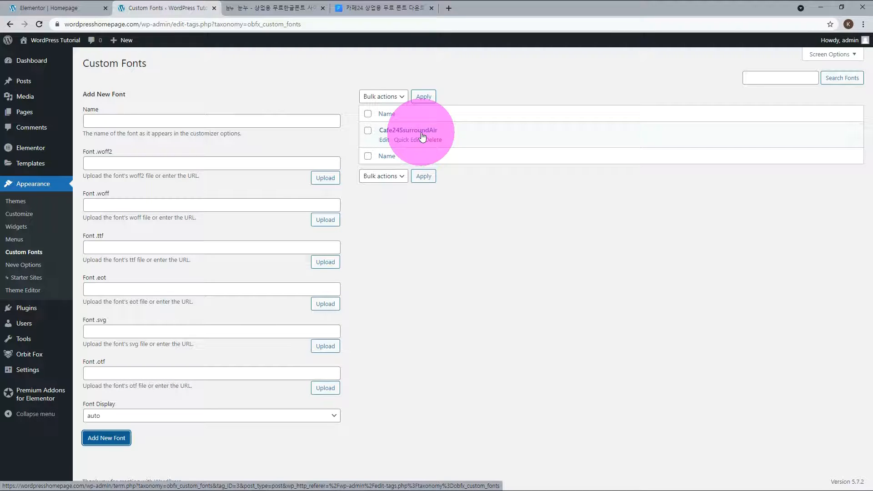
# Step: Search for "cafe" in the font families of the Korean heading in the Elementor editor, and reload the editor
pyautogui.hotkey('ctrl', 'shift', 'Tab')
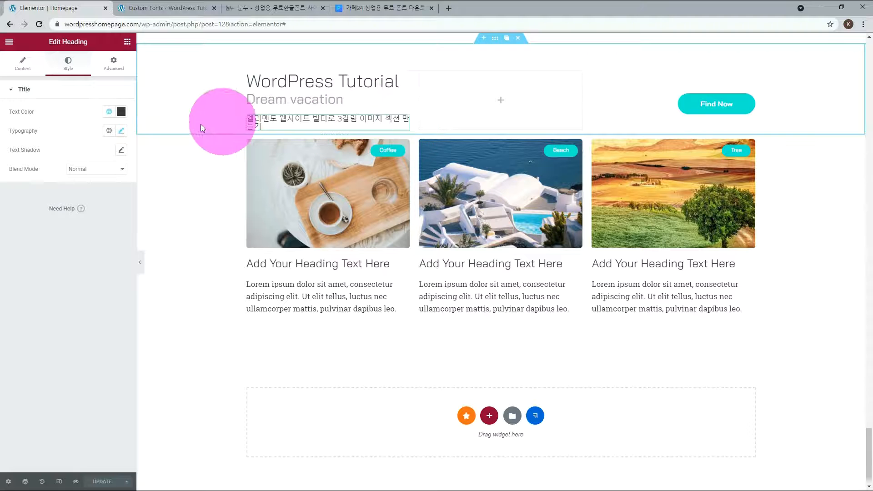
pyautogui.click(121, 133)
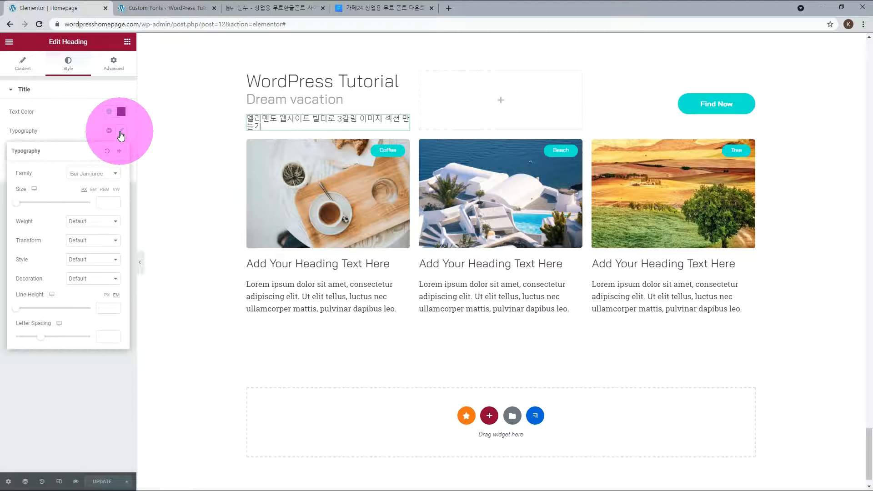
pyautogui.click(117, 175)
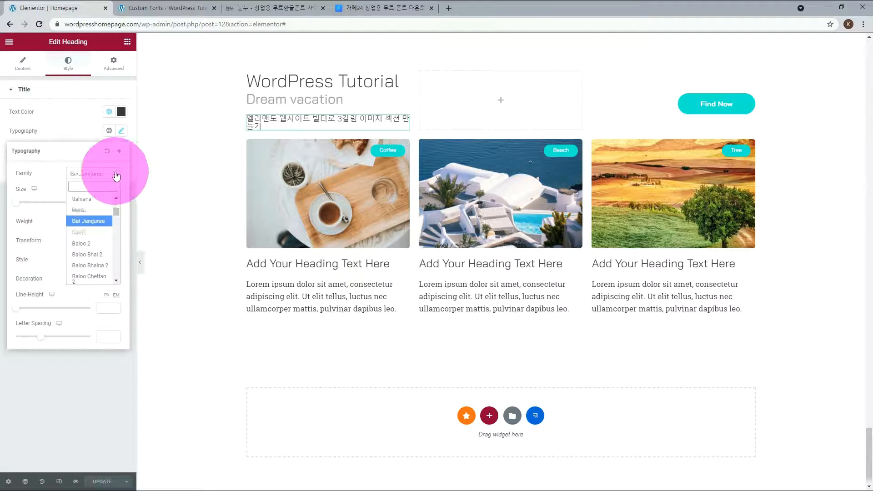
pyautogui.write('caf')
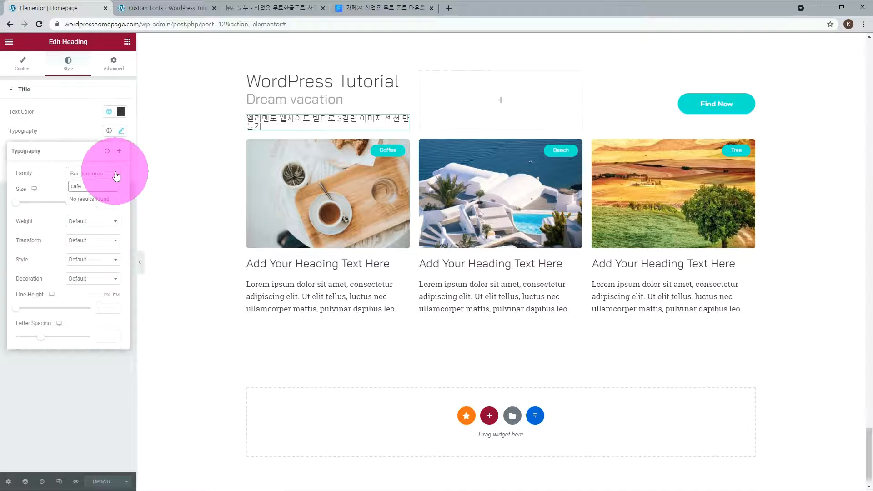
pyautogui.write('e')
pyautogui.press('F5')
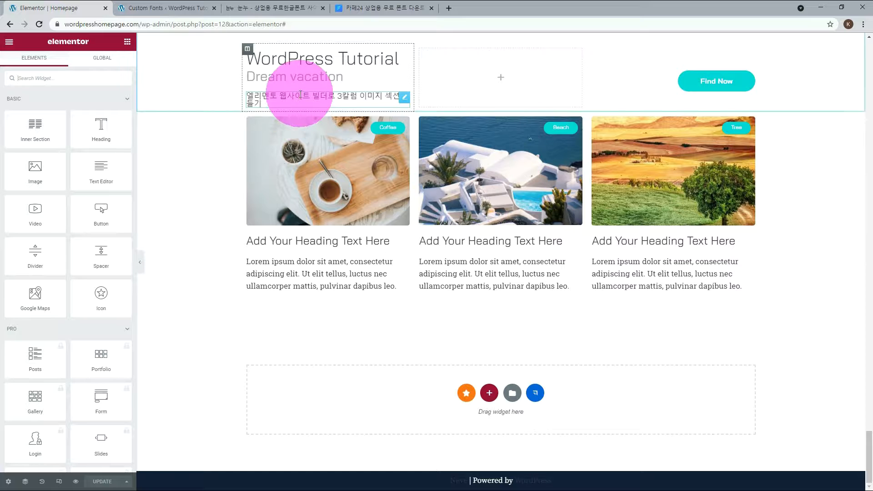
# Step: Set the font family of the Korean heading below "Dream vacation" to the custom font Cafe24SsurroundAir
pyautogui.click(405, 99)
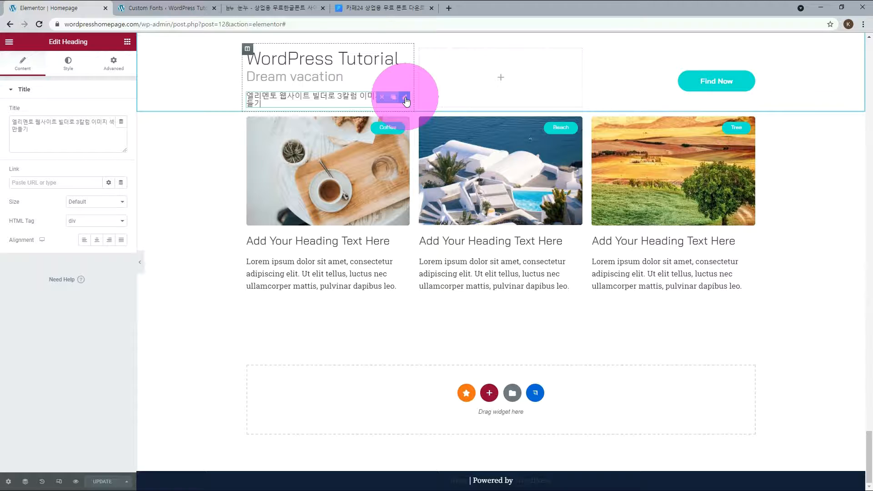
pyautogui.click(68, 66)
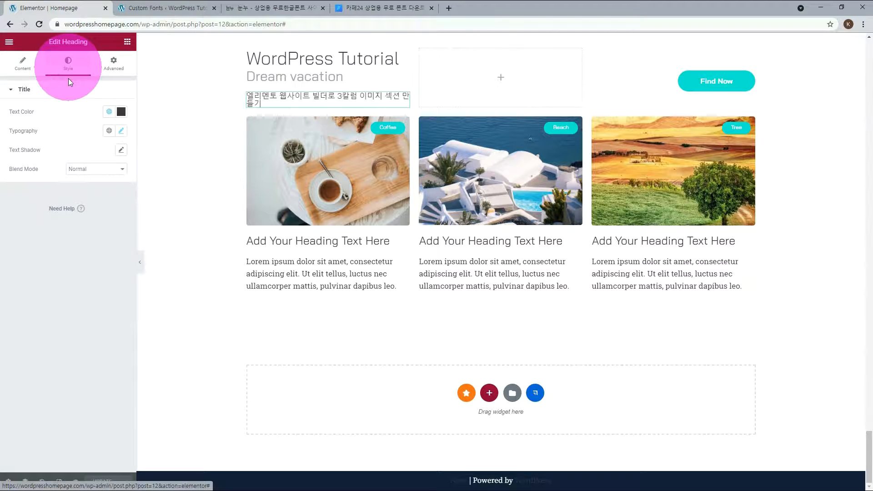
pyautogui.click(121, 130)
pyautogui.click(115, 174)
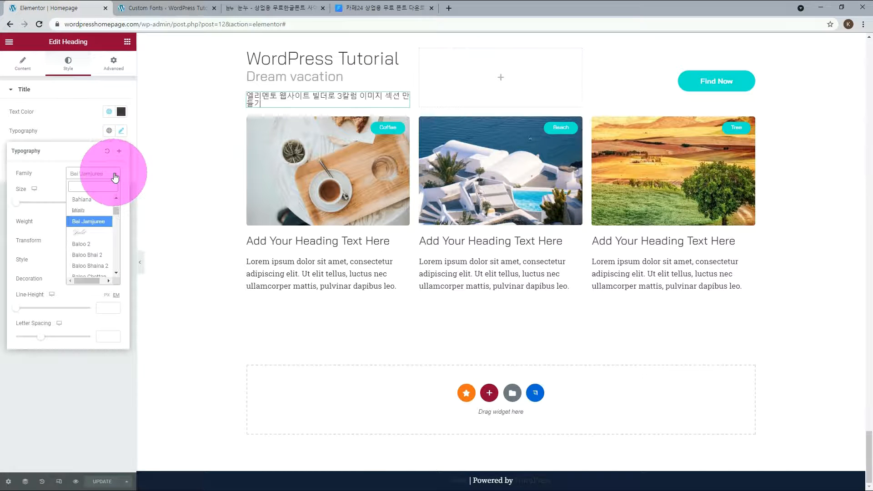
pyautogui.write('cafe')
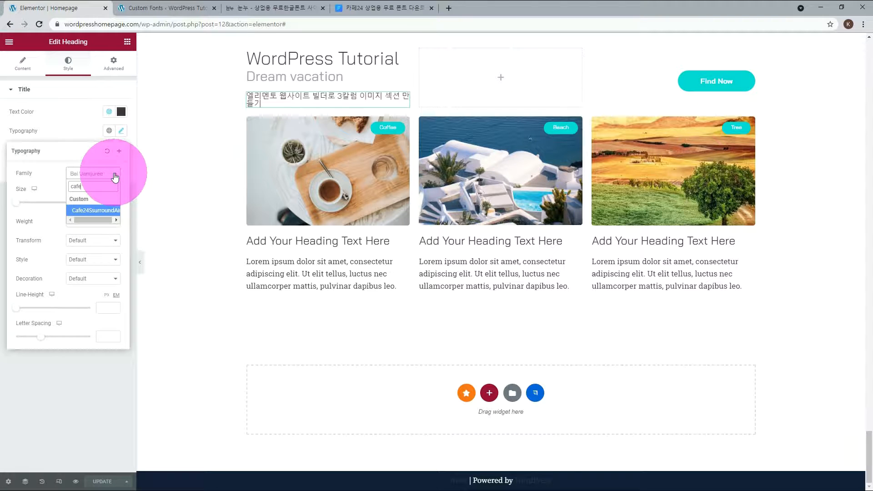
pyautogui.click(105, 210)
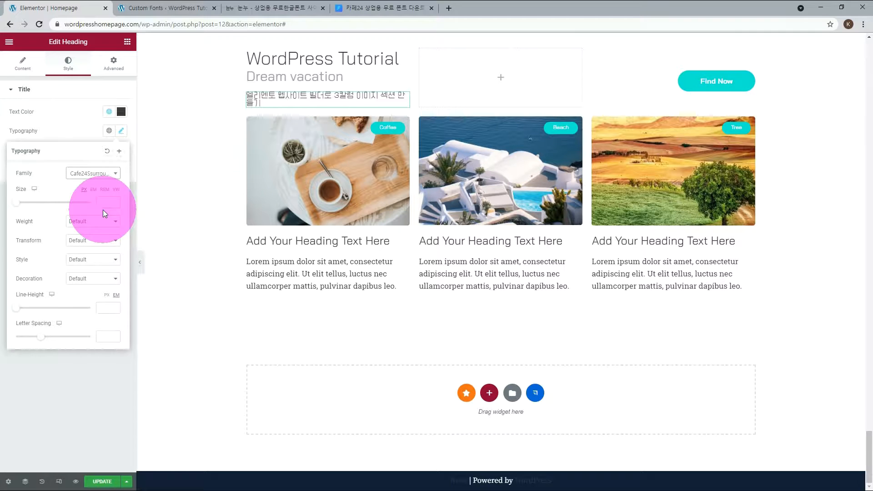
pyautogui.click(91, 364)
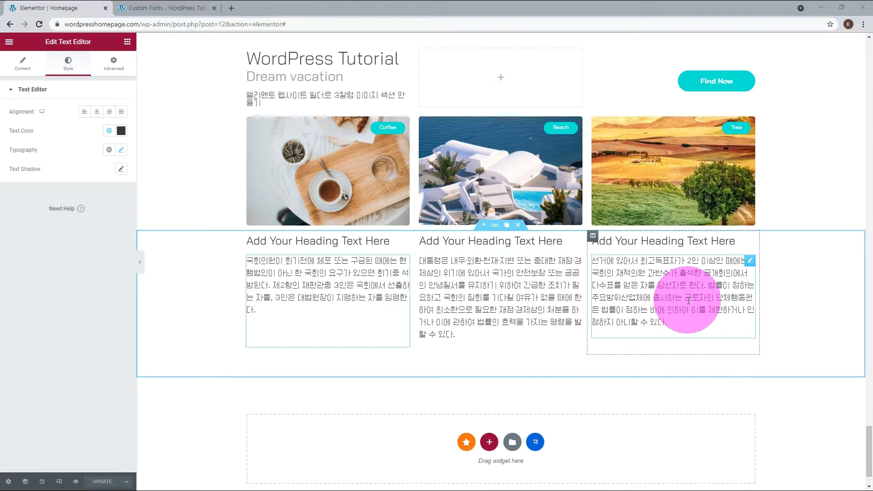
# Step: Open the live homepage in a new tab and check the three-column image block at the end of the page
pyautogui.click(163, 8)
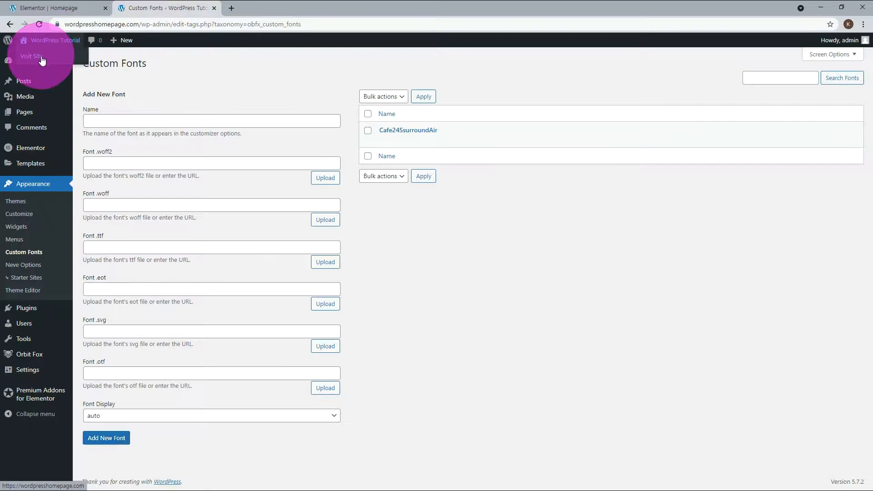
pyautogui.middleClick(41, 41)
pyautogui.click(279, 10)
pyautogui.scroll(-8, 512, 230)
pyautogui.scroll(-20, 545, 244)
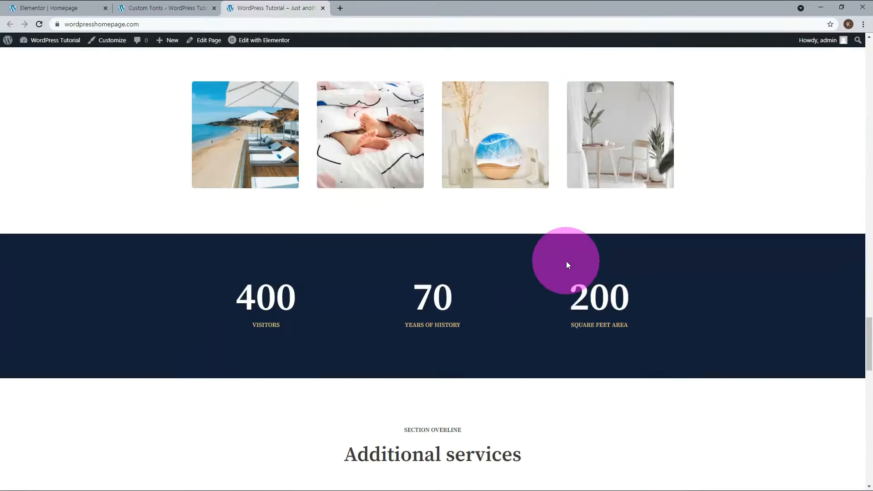
pyautogui.scroll(-10, 657, 307)
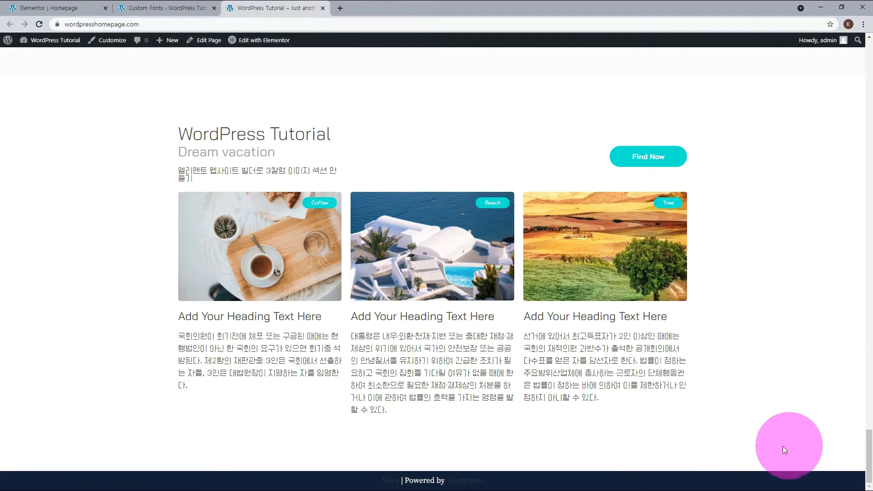